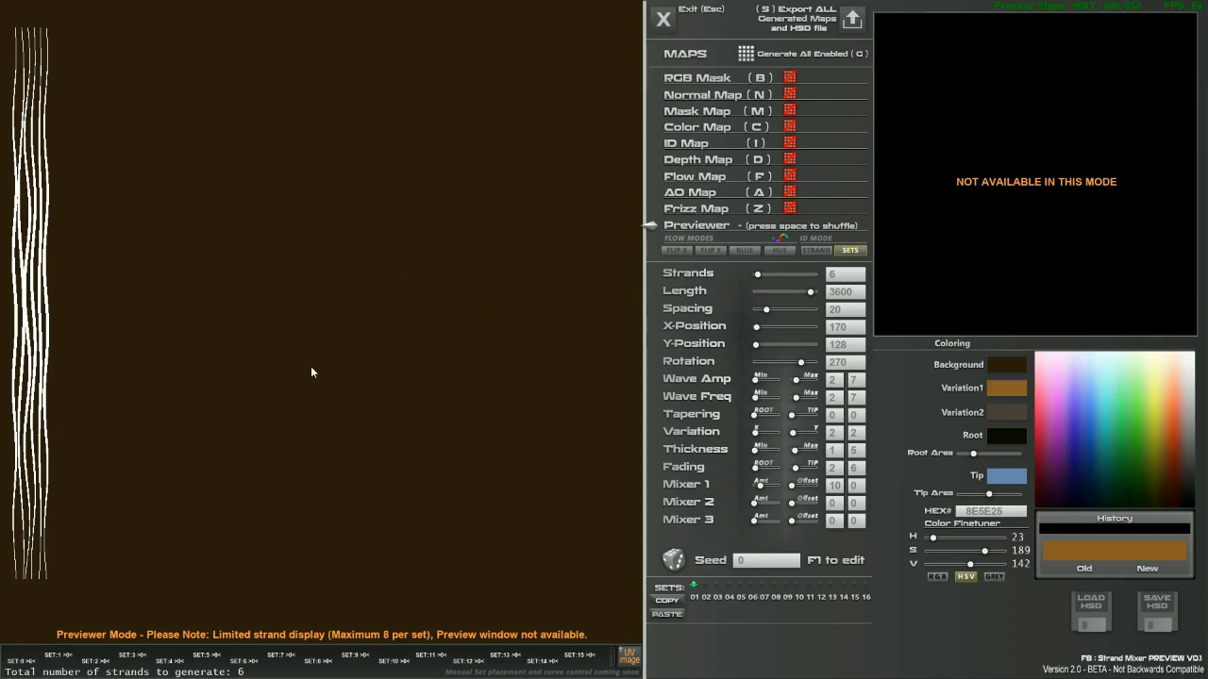
# Bring set 1 onto the canvas with 17 strands, Length 1640, Spacing 35 and tapered roots.
pyautogui.moveTo(310, 364); pyautogui.dragTo(322, 89)
pyautogui.moveTo(784, 329)
pyautogui.mouseDown()
pyautogui.moveTo(762, 329)
pyautogui.moveTo(798, 331)
pyautogui.moveTo(765, 339)
pyautogui.moveTo(782, 334)
pyautogui.mouseUp()
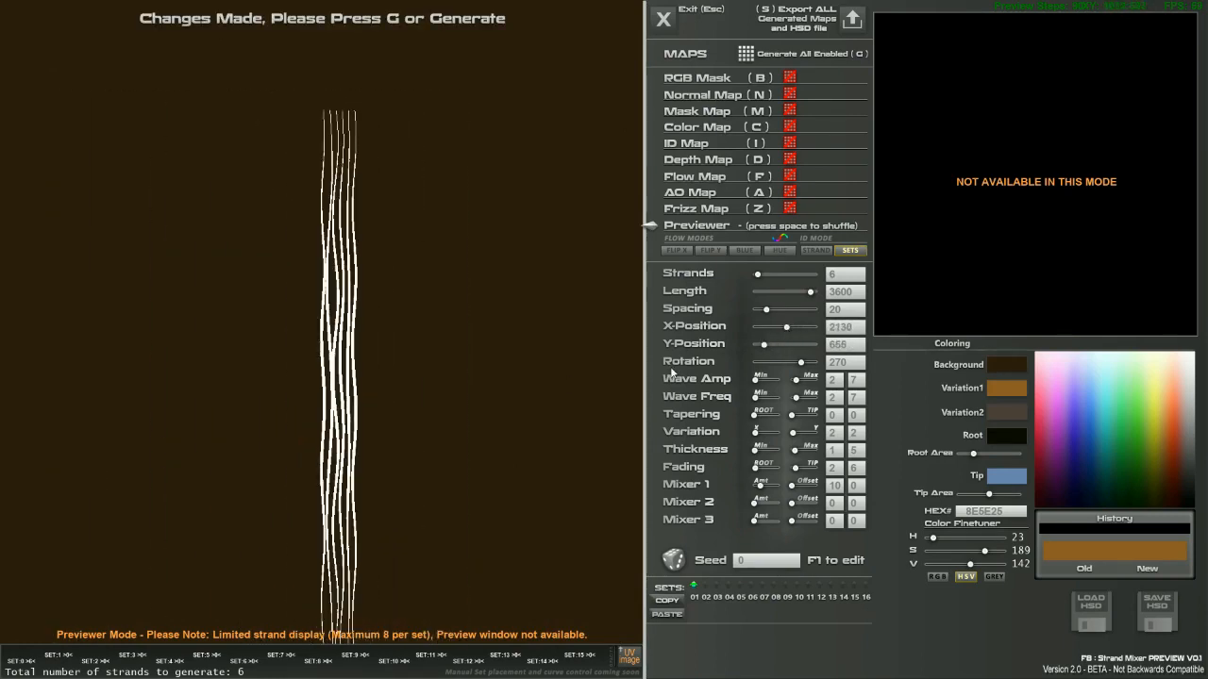
pyautogui.moveTo(343, 313); pyautogui.dragTo(664, 360, button='right')
pyautogui.moveTo(805, 362)
pyautogui.mouseDown()
pyautogui.moveTo(767, 364)
pyautogui.moveTo(799, 374)
pyautogui.moveTo(771, 363)
pyautogui.moveTo(798, 364)
pyautogui.mouseUp()
pyautogui.moveTo(774, 315)
pyautogui.mouseDown()
pyautogui.moveTo(799, 313)
pyautogui.moveTo(772, 275)
pyautogui.moveTo(775, 311)
pyautogui.mouseUp()
pyautogui.moveTo(755, 415); pyautogui.dragTo(812, 416)
# Stand the bundle upright at Rotation 270 just left of the canvas centre.
pyautogui.moveTo(800, 362)
pyautogui.mouseDown()
pyautogui.moveTo(784, 362)
pyautogui.moveTo(801, 364)
pyautogui.mouseUp()
pyautogui.moveTo(479, 366); pyautogui.dragTo(293, 208)
pyautogui.moveTo(293, 209); pyautogui.dragTo(376, 300, button='right')
pyautogui.moveTo(376, 302); pyautogui.dragTo(574, 321)
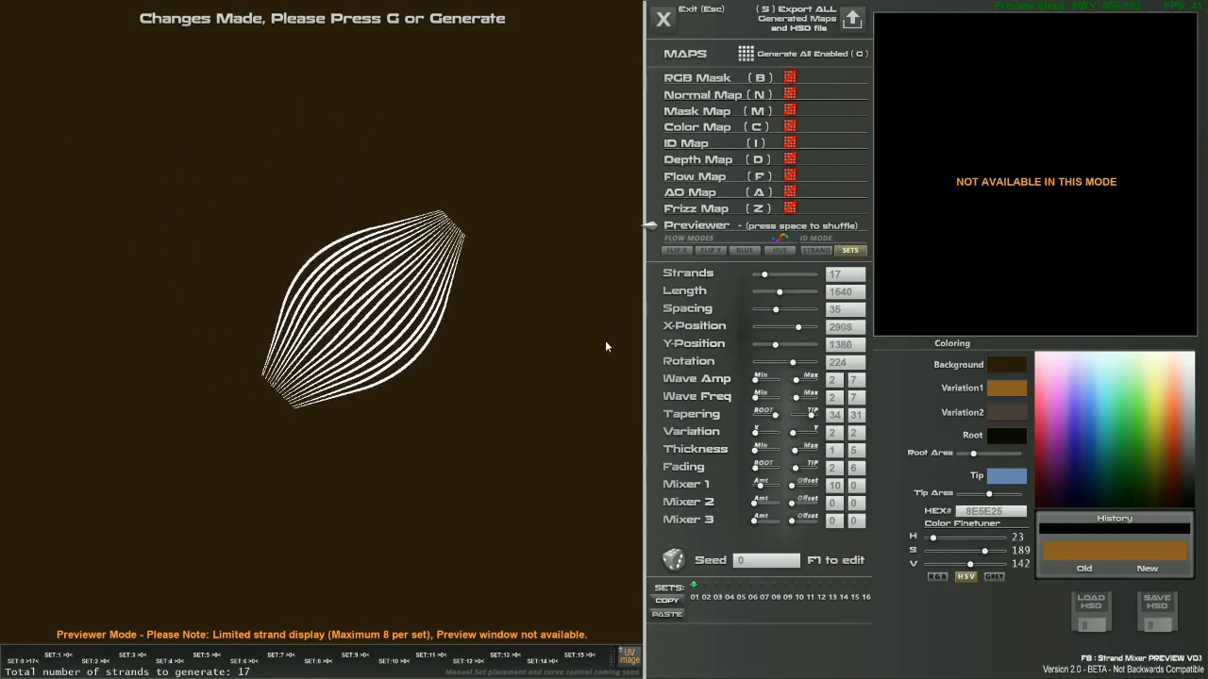
pyautogui.moveTo(461, 287); pyautogui.dragTo(484, 304, button='right')
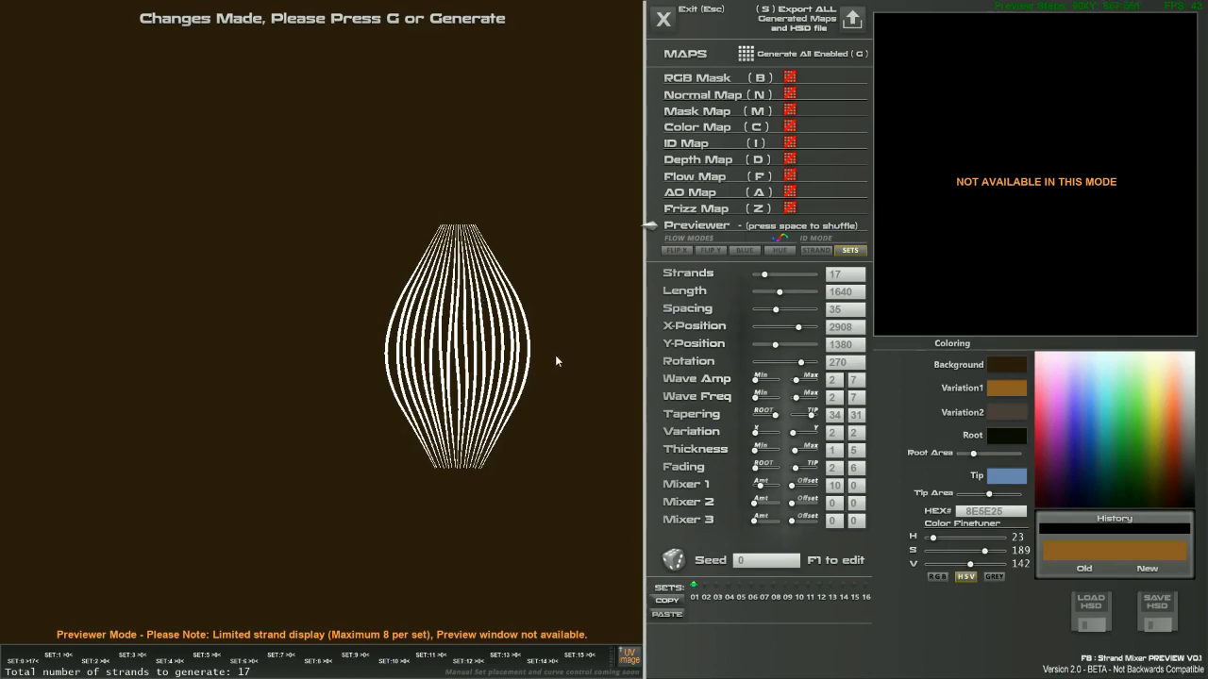
pyautogui.moveTo(482, 269); pyautogui.dragTo(429, 322)
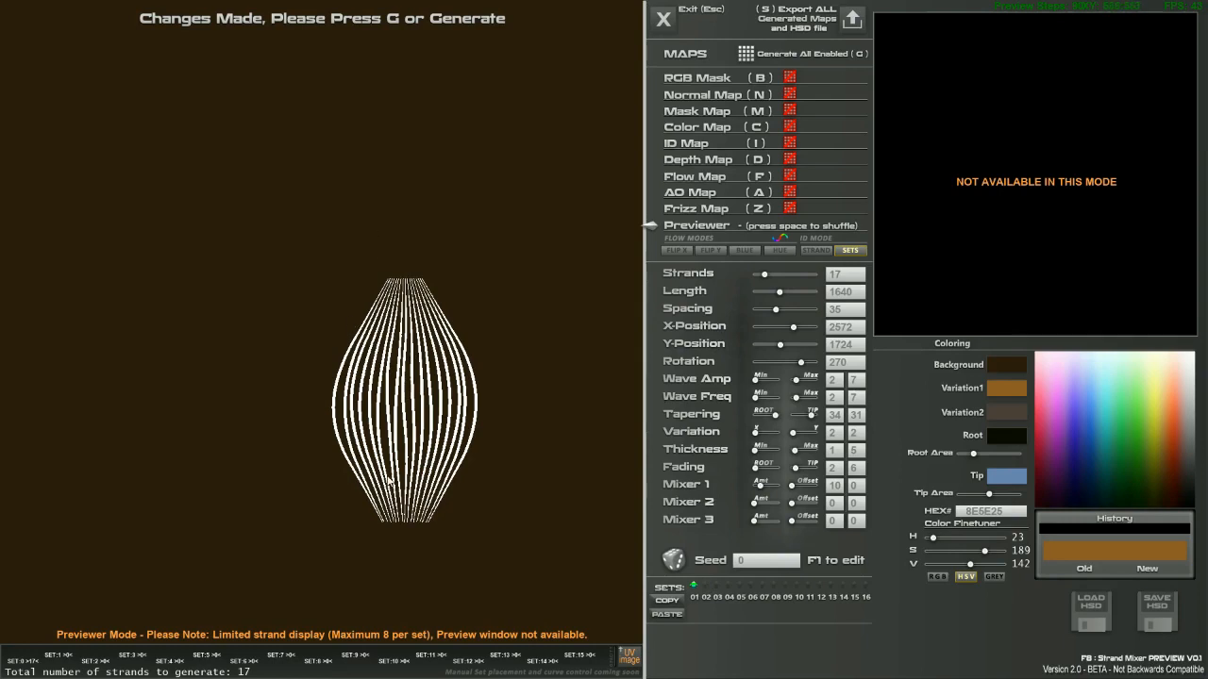
# Copy set 1's settings and enable sets 02, 06, 08 and 13 as long wavy strands.
pyautogui.click(676, 602)
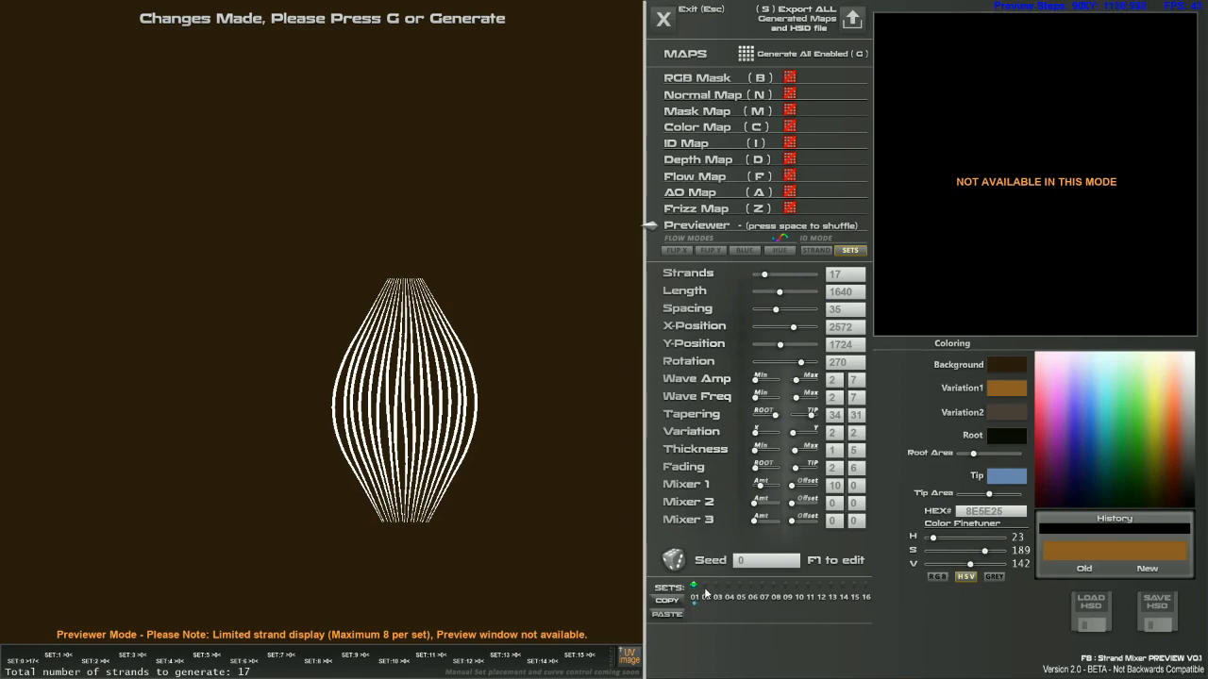
pyautogui.click(704, 586)
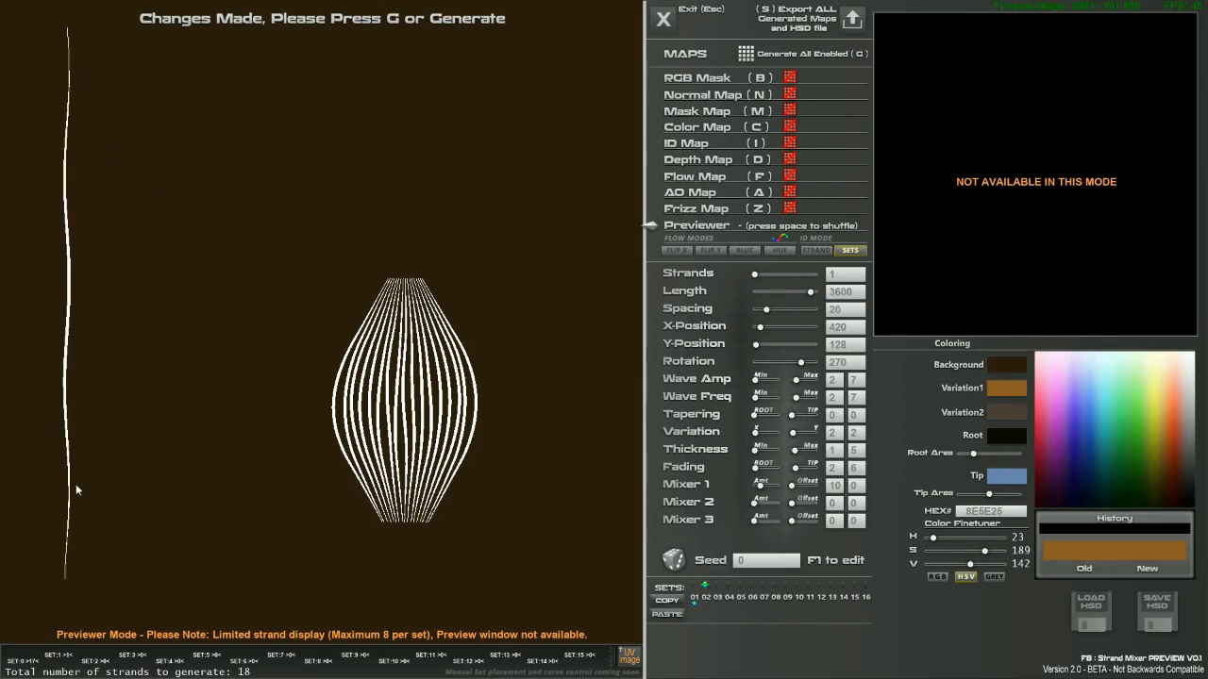
pyautogui.click(750, 585)
pyautogui.click(774, 586)
pyautogui.click(808, 586)
pyautogui.click(829, 584)
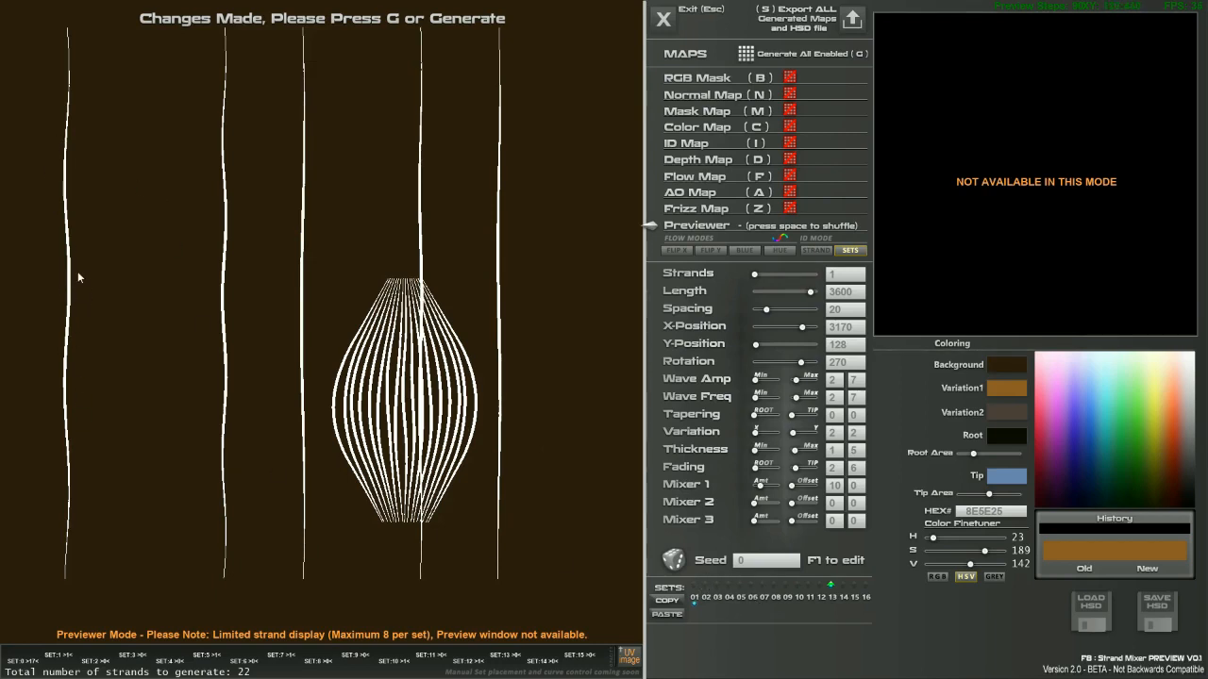
# Enable the remaining sets up to 16 and paste the copied bundle into set 02.
pyautogui.click(705, 587)
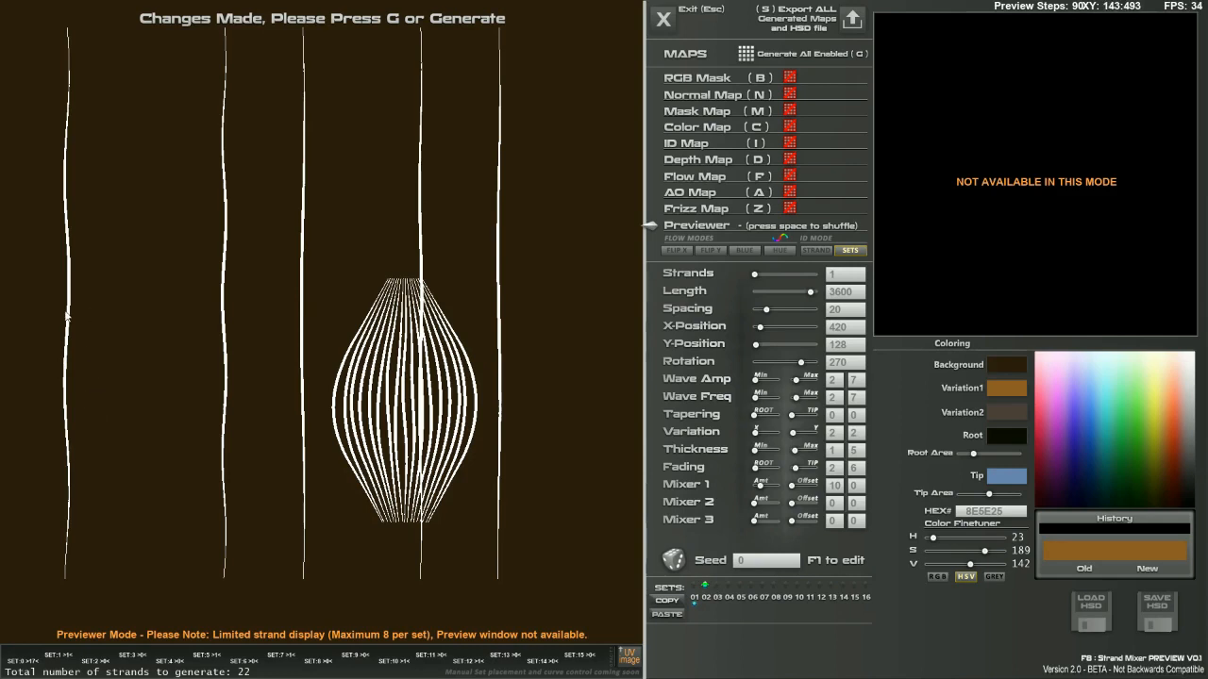
pyautogui.moveTo(716, 583); pyautogui.dragTo(866, 586)
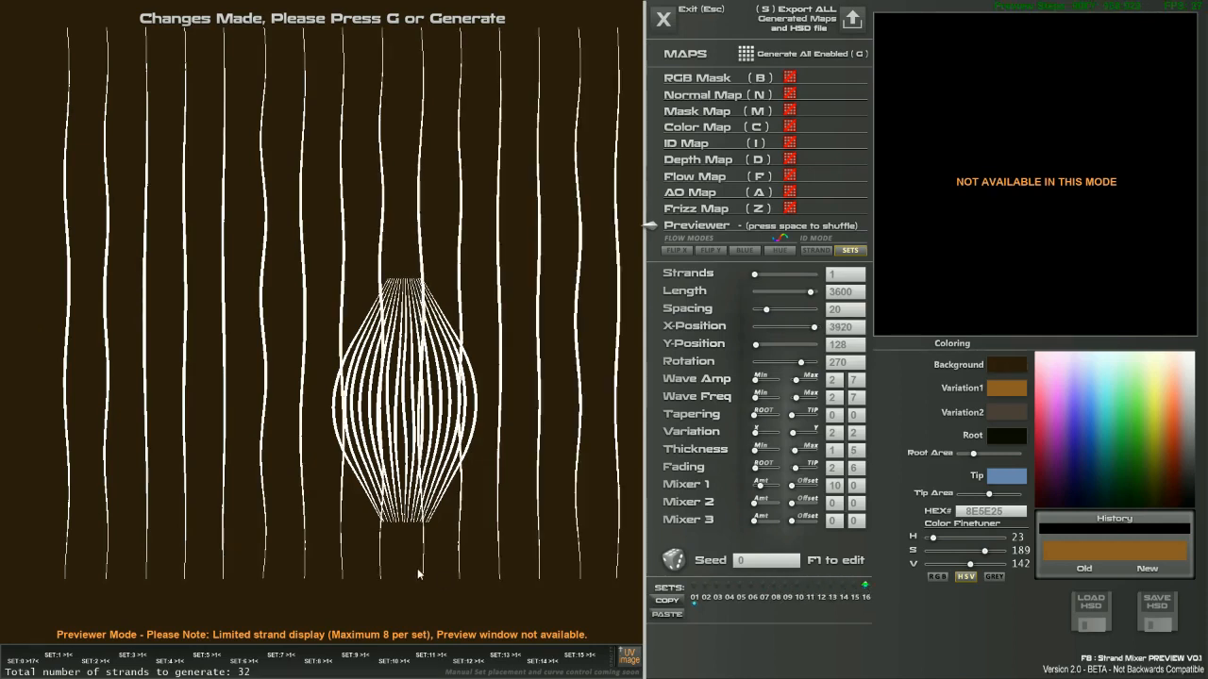
pyautogui.click(706, 587)
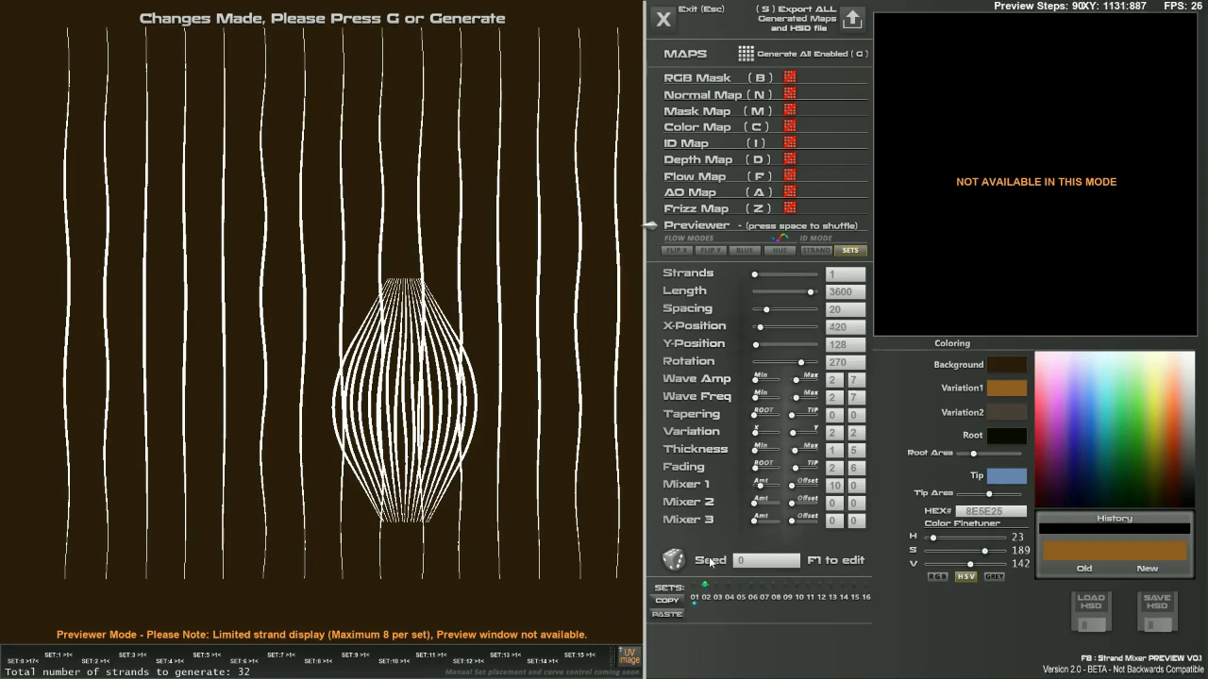
pyautogui.click(668, 615)
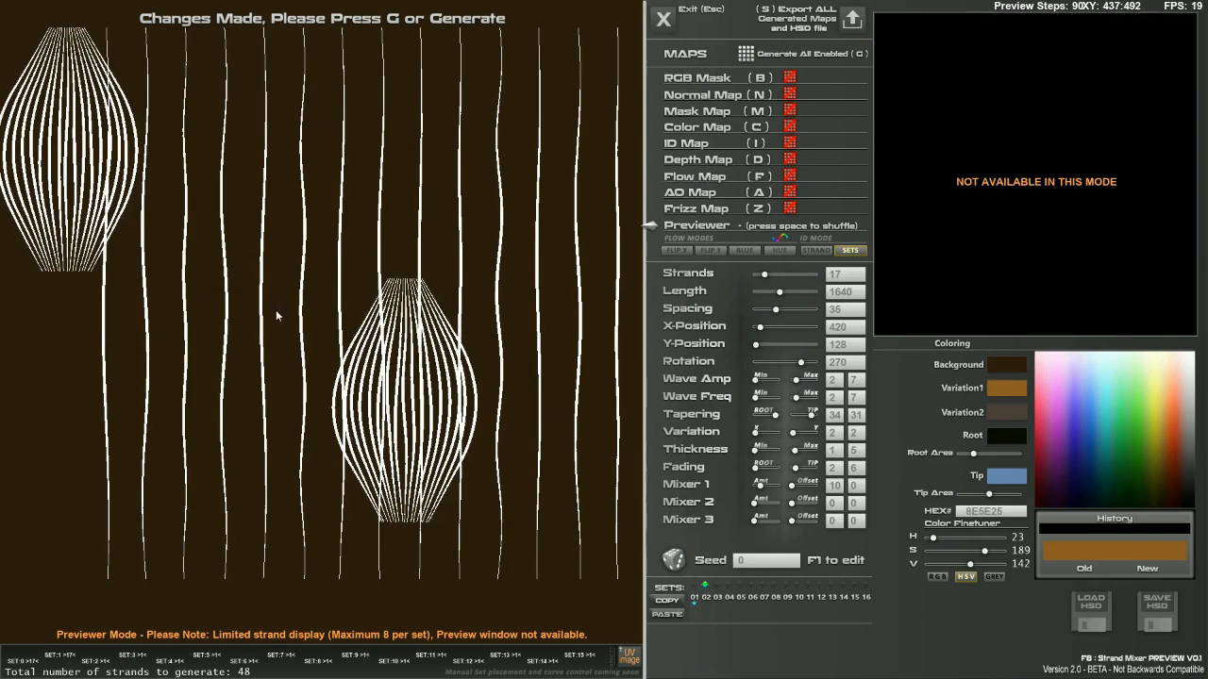
# Move set 02's bundle onto the centre and tilt it across the original.
pyautogui.moveTo(214, 280); pyautogui.dragTo(179, 255, button='right')
pyautogui.moveTo(179, 254); pyautogui.dragTo(457, 328)
pyautogui.moveTo(457, 329); pyautogui.dragTo(527, 344, button='right')
pyautogui.moveTo(527, 344); pyautogui.dragTo(420, 280)
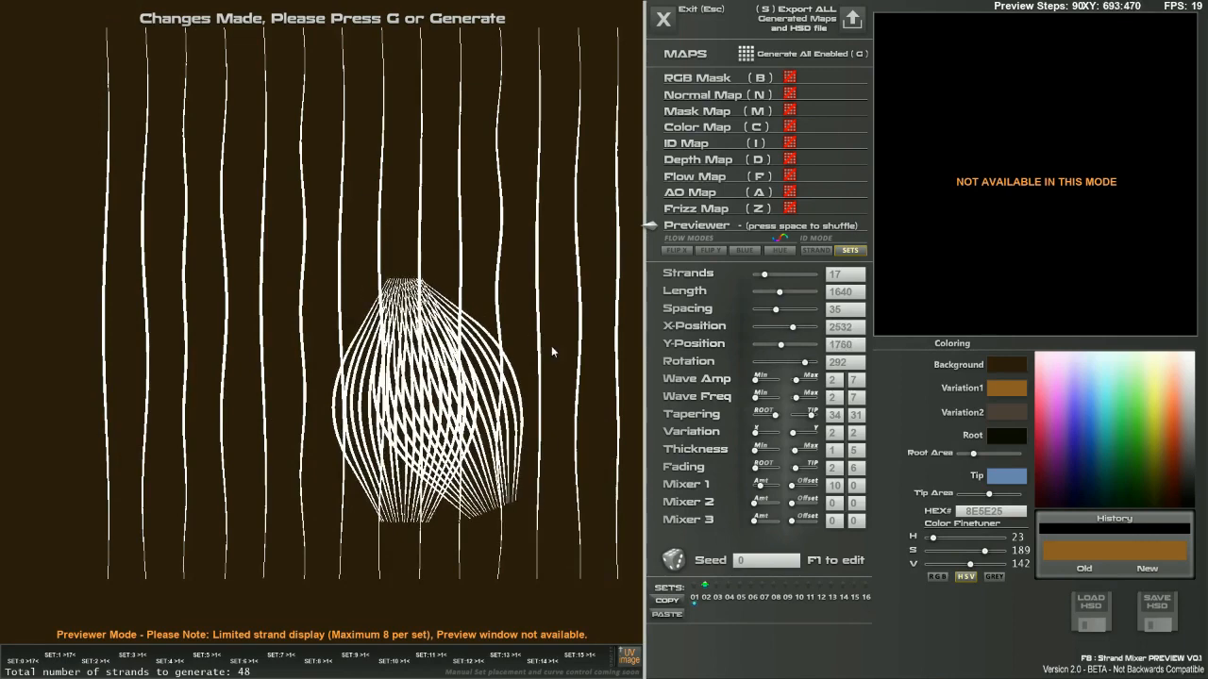
# Paste the bundle into set 03 and angle it over the central cluster.
pyautogui.click(717, 585)
pyautogui.click(683, 613)
pyautogui.moveTo(195, 209); pyautogui.dragTo(382, 274)
pyautogui.moveTo(388, 314)
pyautogui.mouseDown(button='right')
pyautogui.moveTo(428, 315)
pyautogui.moveTo(392, 321)
pyautogui.mouseUp(button='right')
pyautogui.moveTo(391, 321); pyautogui.dragTo(431, 285)
pyautogui.moveTo(429, 285); pyautogui.dragTo(427, 284, button='right')
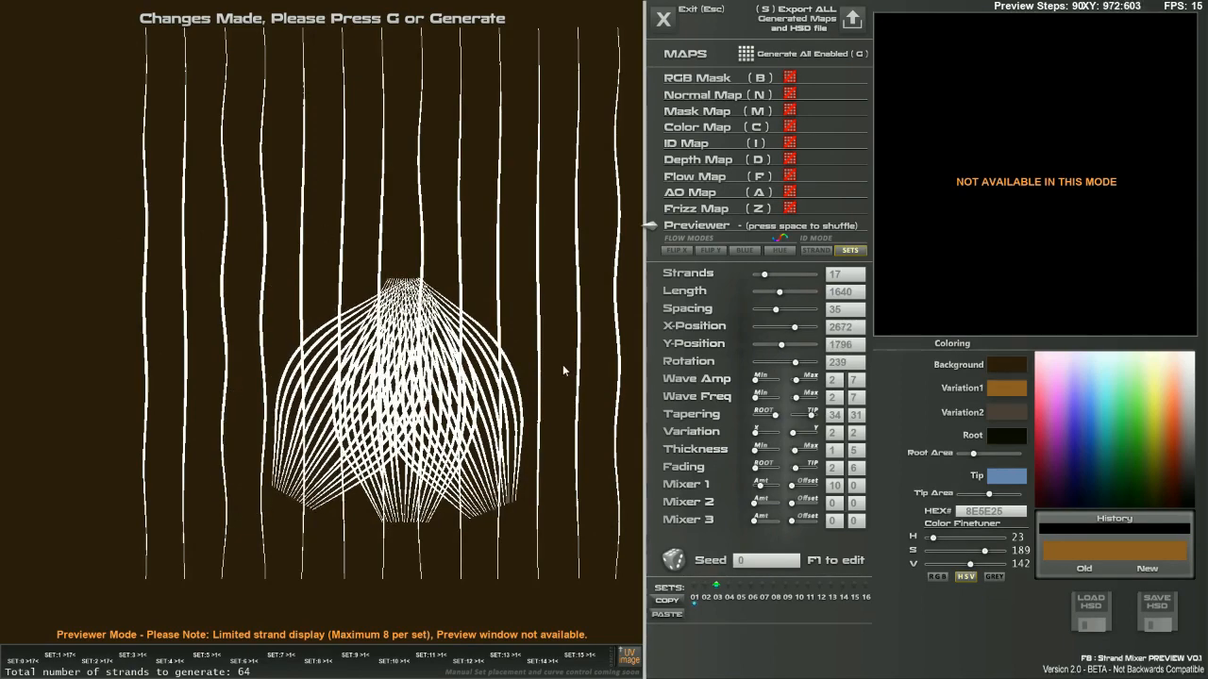
pyautogui.moveTo(787, 340); pyautogui.dragTo(759, 293)
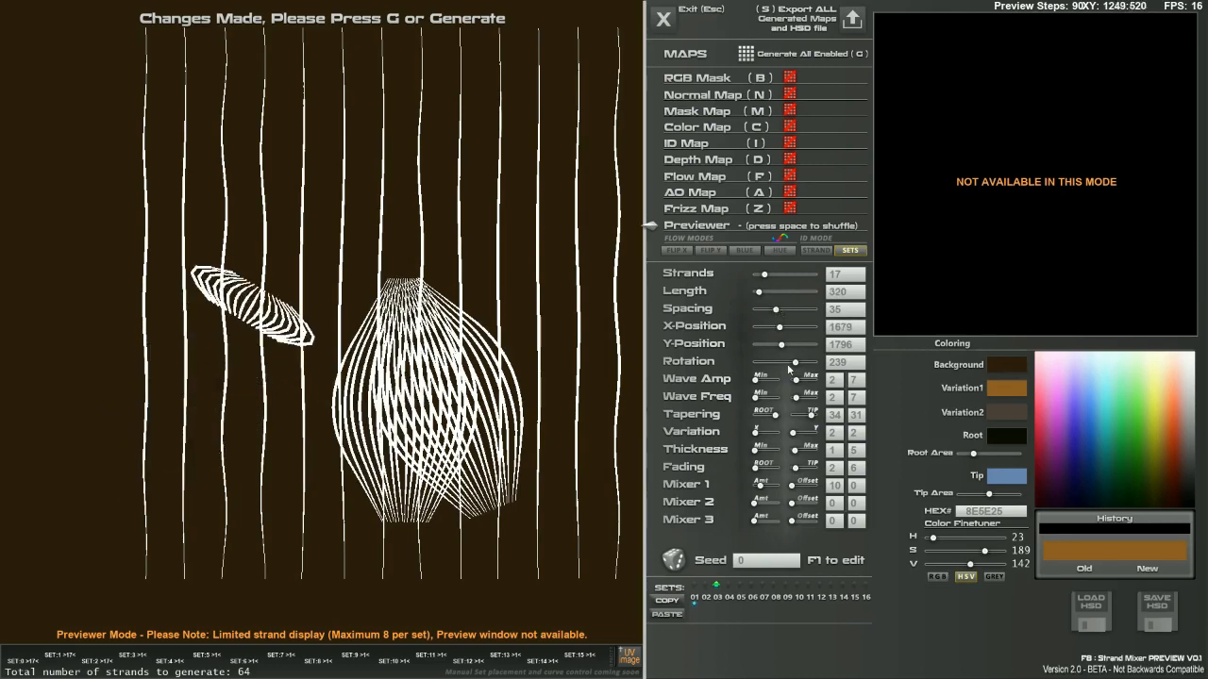
# Set Tapering to 6/4, Variation X to 37 and Rotation to 263 for short horizontal strands.
pyautogui.moveTo(808, 416); pyautogui.dragTo(757, 418)
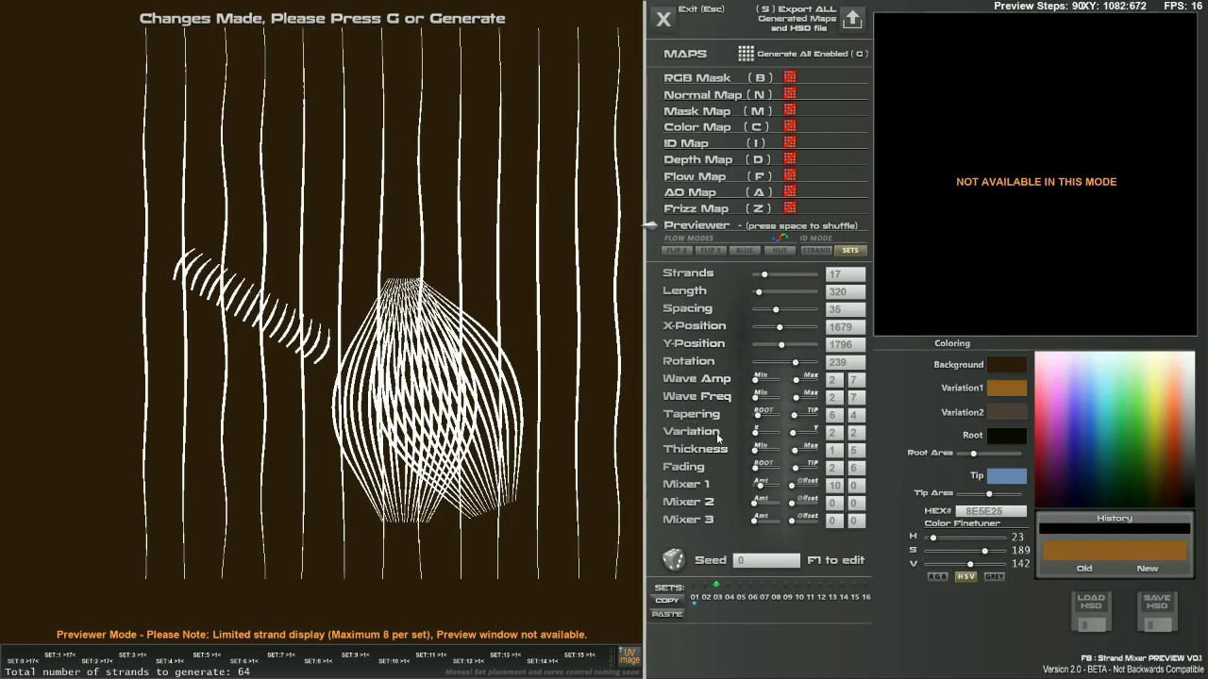
pyautogui.moveTo(754, 432); pyautogui.dragTo(809, 432)
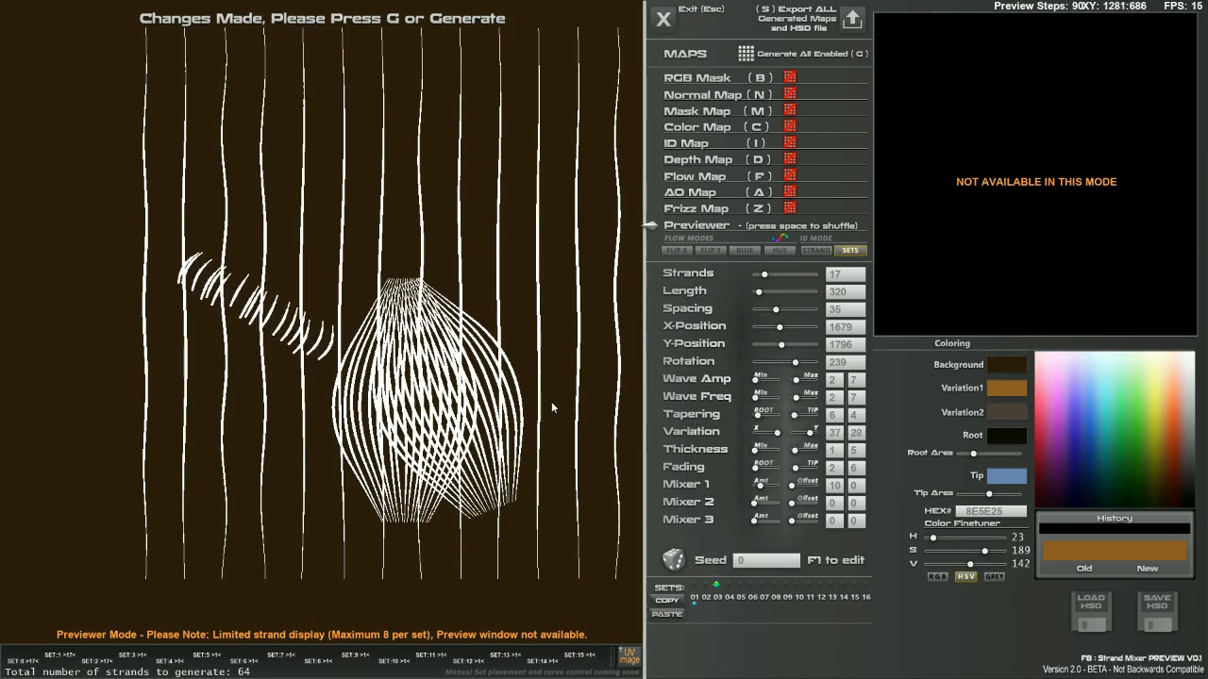
pyautogui.moveTo(280, 341); pyautogui.dragTo(472, 323, button='right')
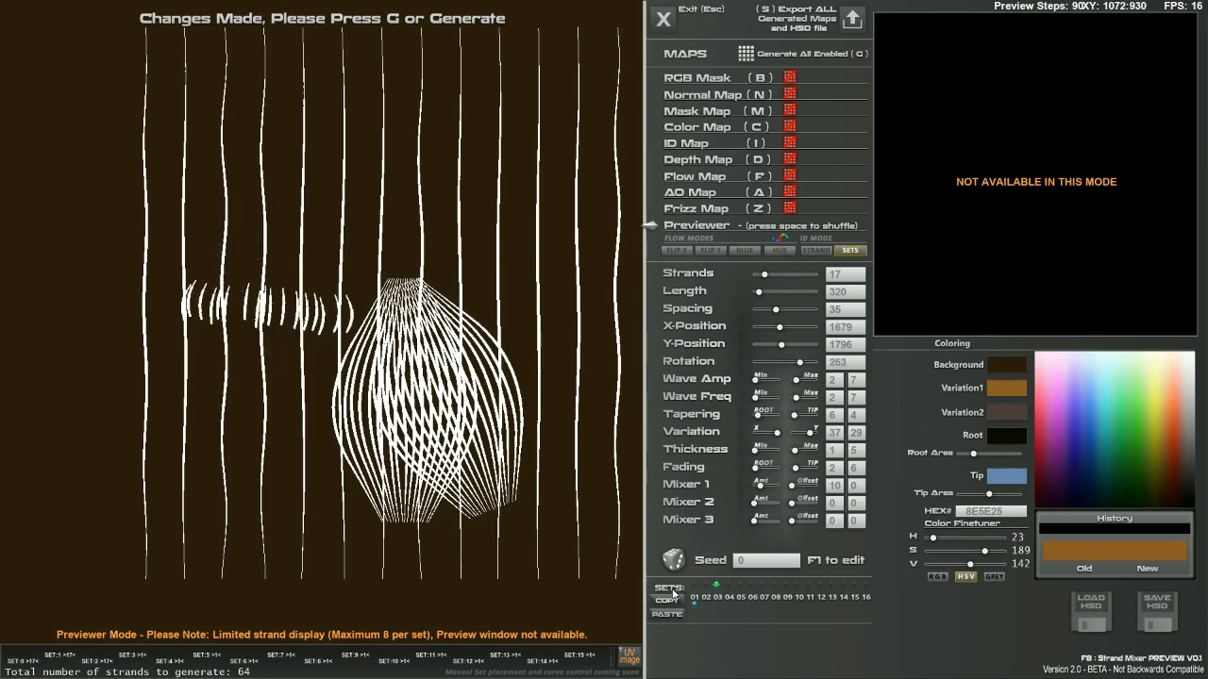
# Enable set 04 and lay 15 short strands (Spacing 24, Length 280) over the left band.
pyautogui.click(727, 587)
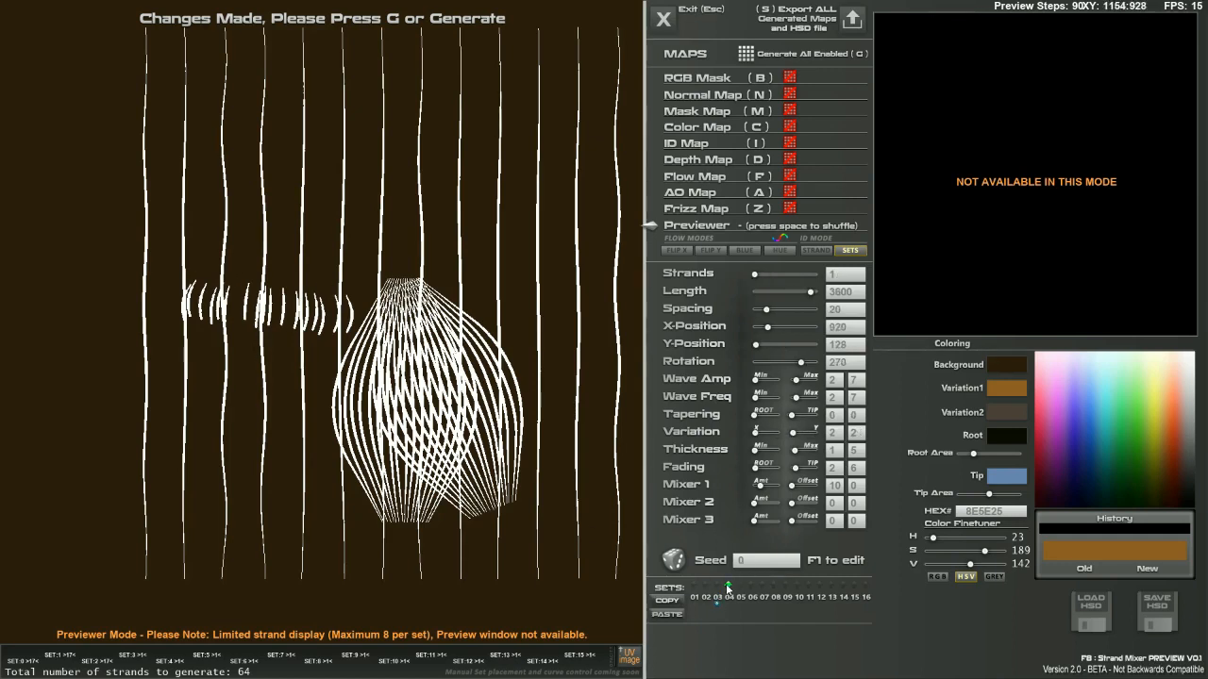
pyautogui.moveTo(171, 55); pyautogui.dragTo(722, 281)
pyautogui.moveTo(354, 264); pyautogui.dragTo(263, 283)
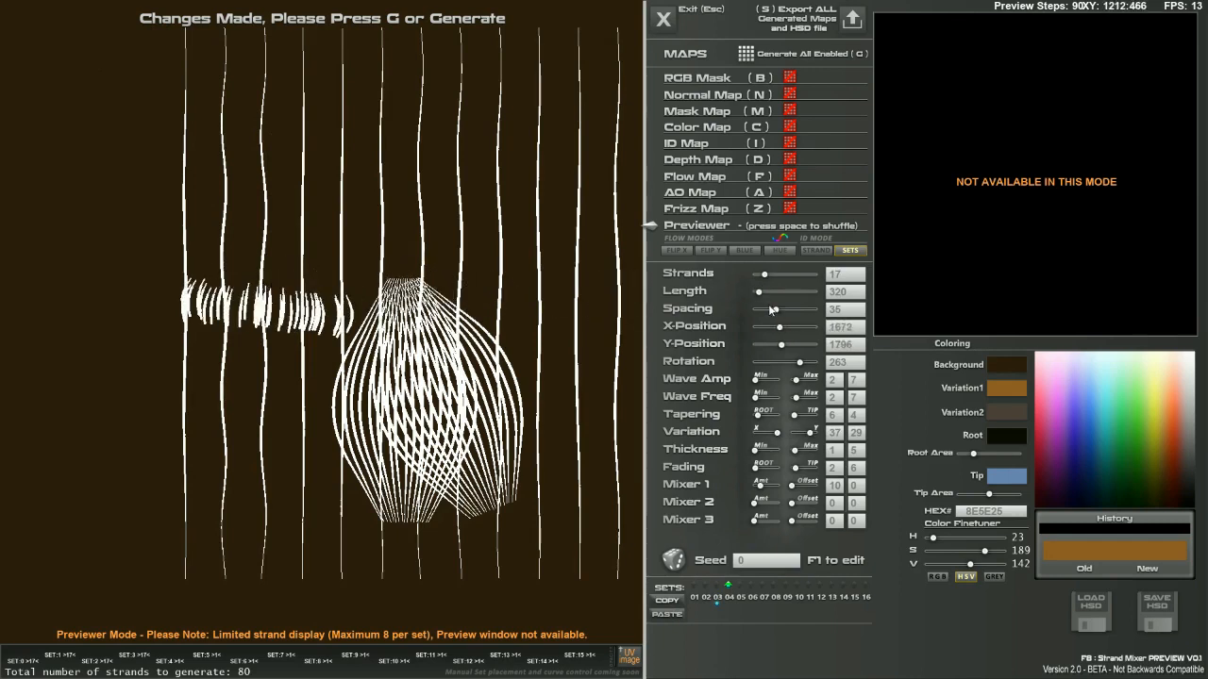
pyautogui.moveTo(771, 310); pyautogui.dragTo(762, 276)
pyautogui.moveTo(303, 298); pyautogui.dragTo(273, 283)
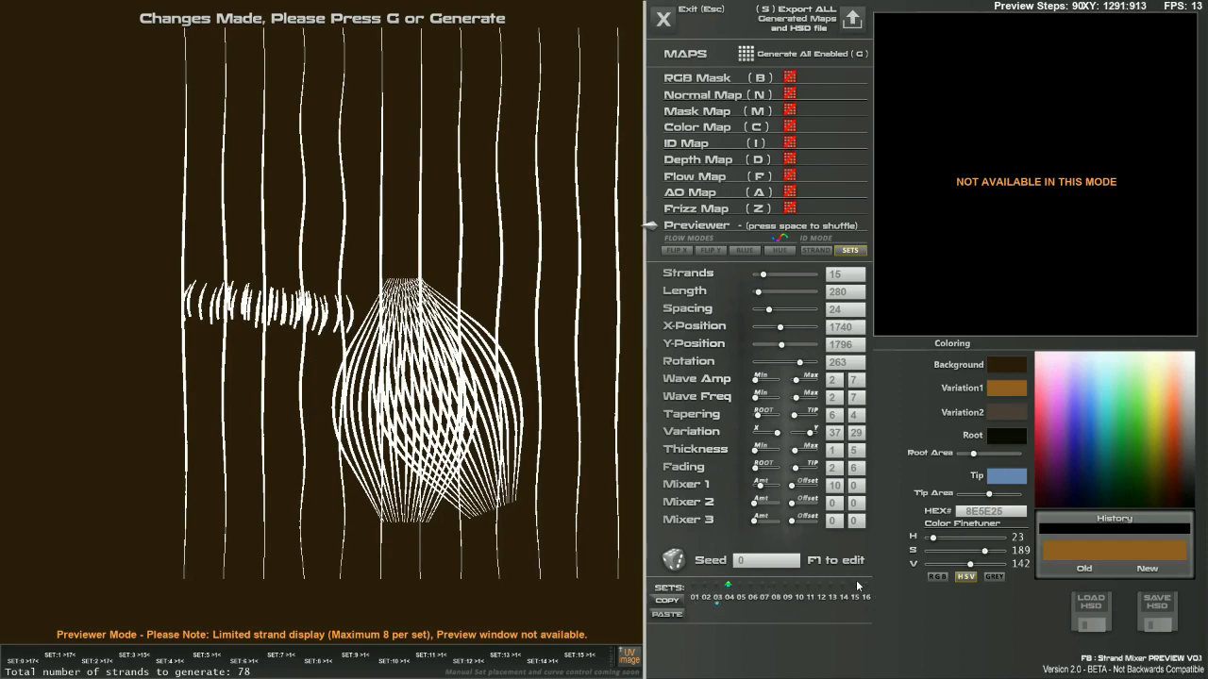
pyautogui.moveTo(322, 298); pyautogui.dragTo(271, 289)
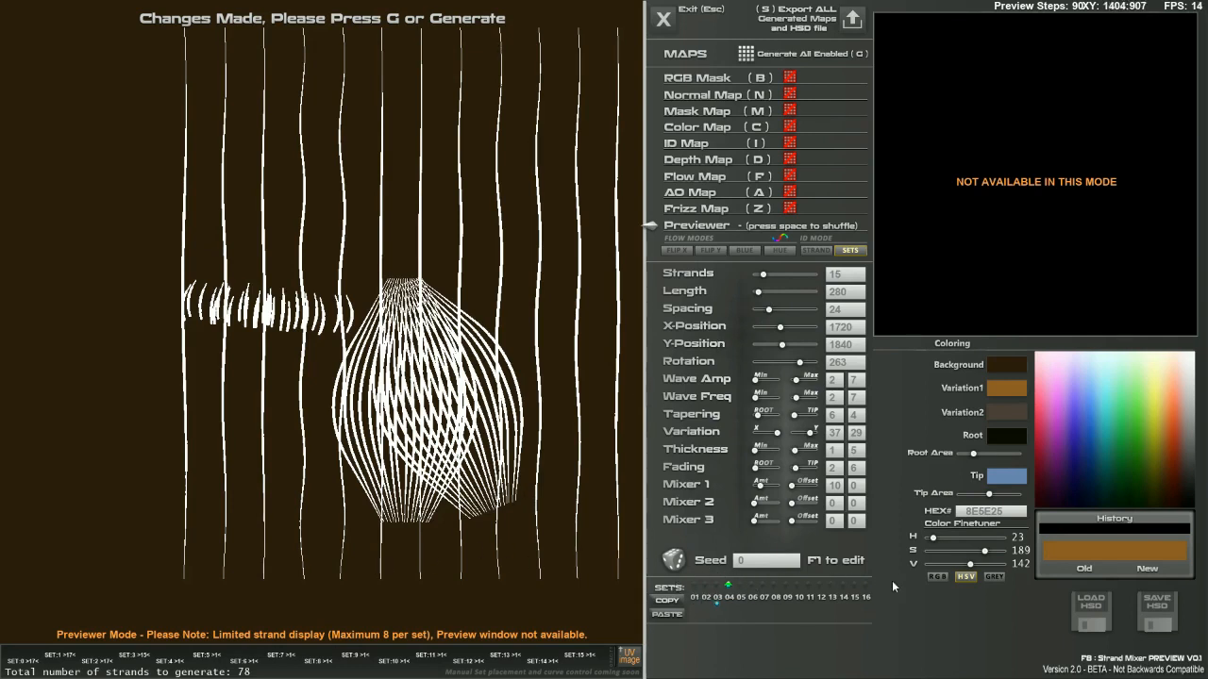
# Reset to a default layout and move the six-strand set to the canvas bottom at Rotation 90.
pyautogui.press('r')
pyautogui.click(557, 393)
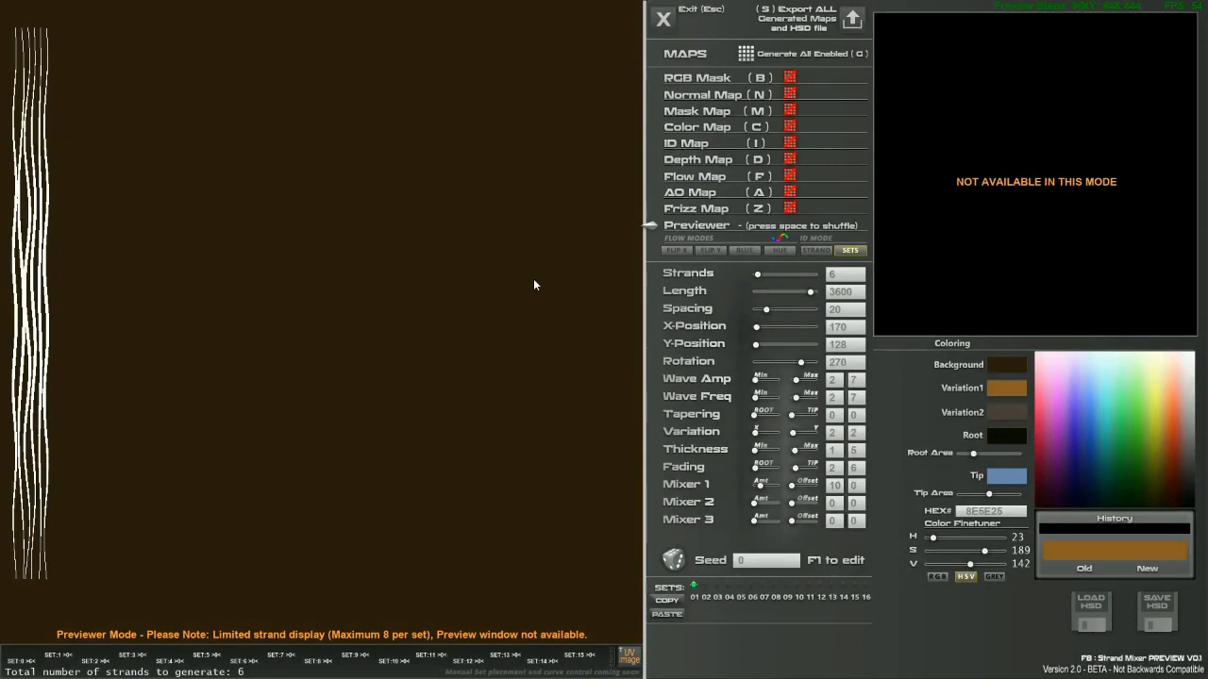
pyautogui.moveTo(285, 372); pyautogui.dragTo(290, 557)
pyautogui.moveTo(290, 557); pyautogui.dragTo(160, 437, button='right')
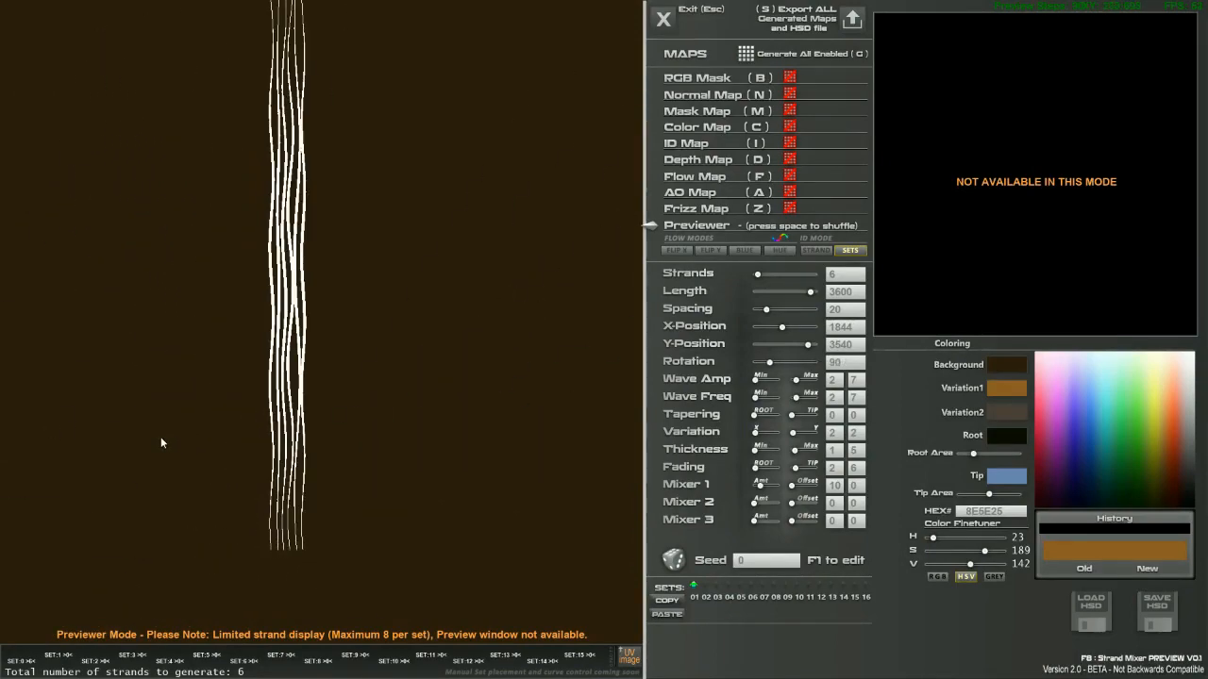
pyautogui.moveTo(276, 451); pyautogui.dragTo(283, 595)
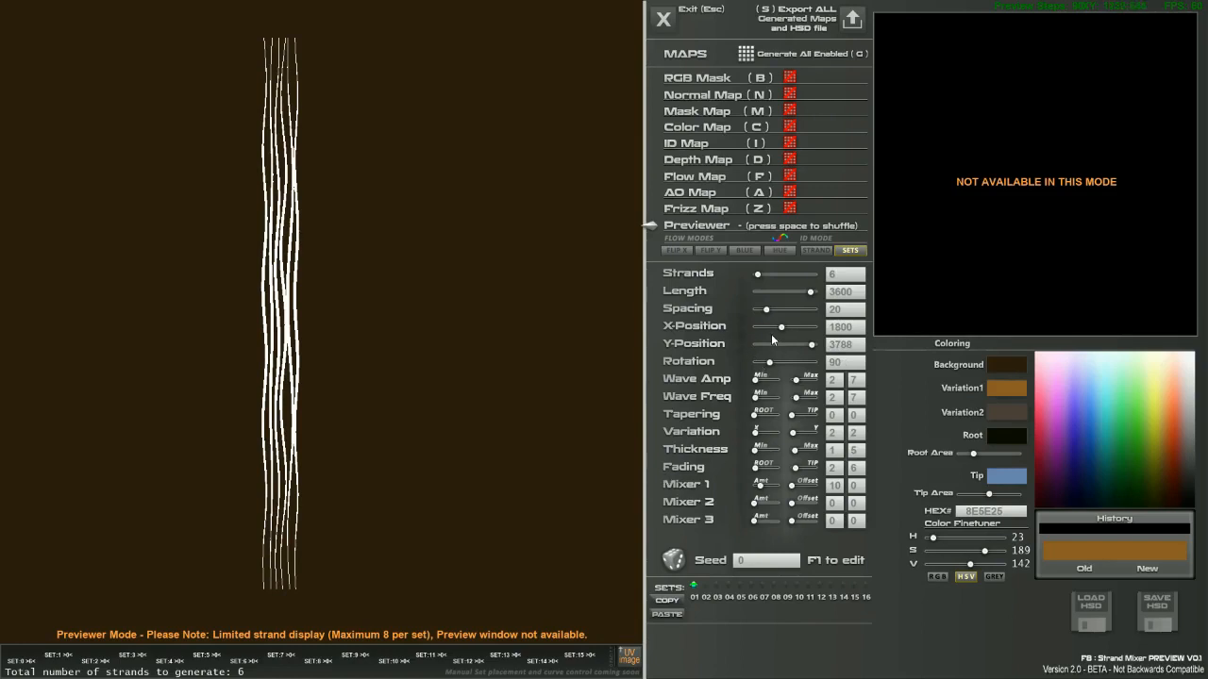
pyautogui.moveTo(781, 331); pyautogui.dragTo(780, 309)
pyautogui.moveTo(761, 416); pyautogui.dragTo(812, 416)
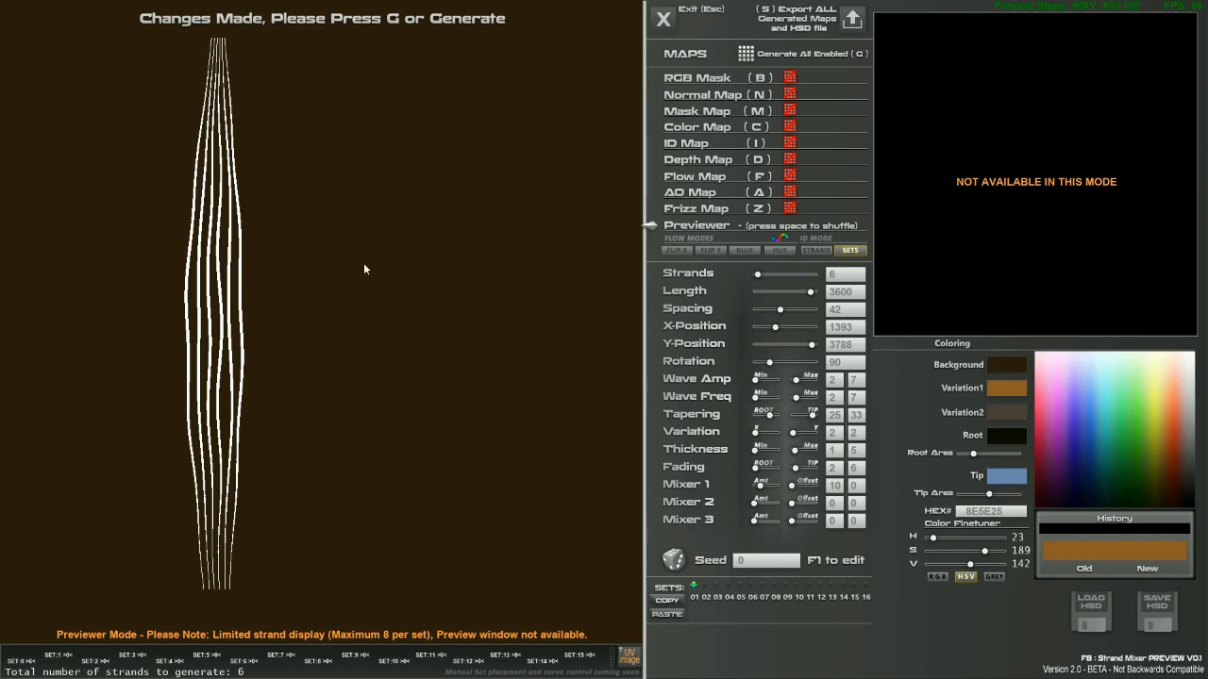
pyautogui.moveTo(756, 469); pyautogui.dragTo(796, 487)
pyautogui.moveTo(754, 503); pyautogui.dragTo(775, 504)
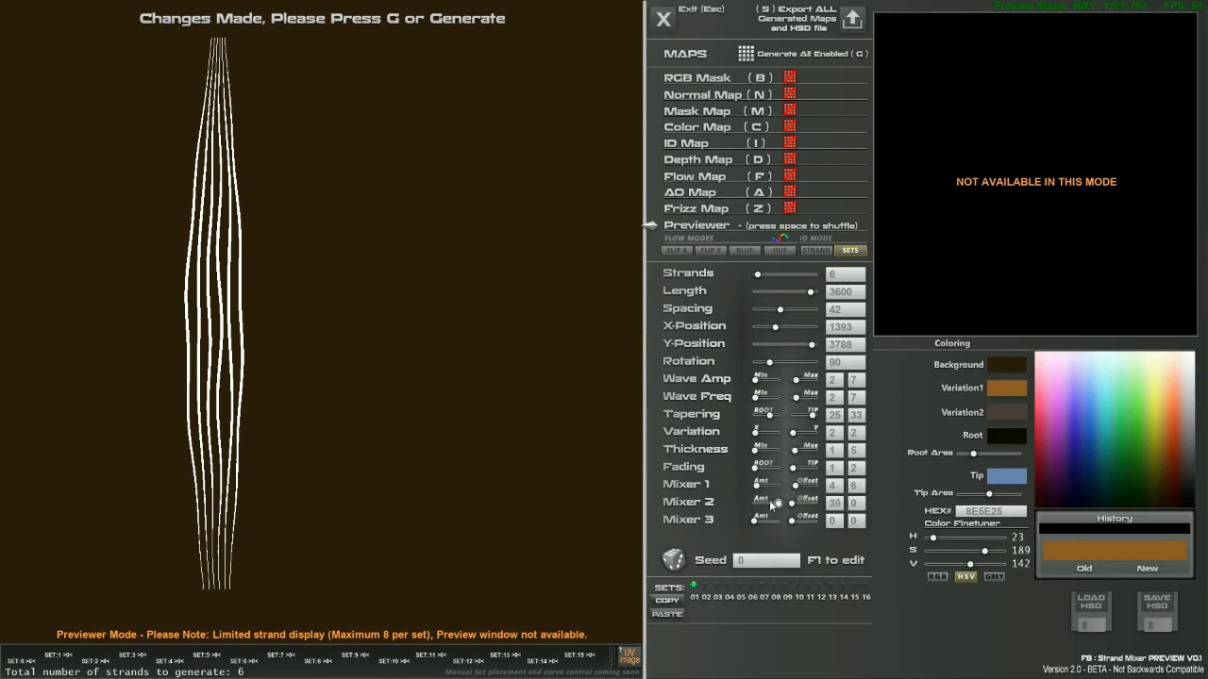
pyautogui.click(673, 563)
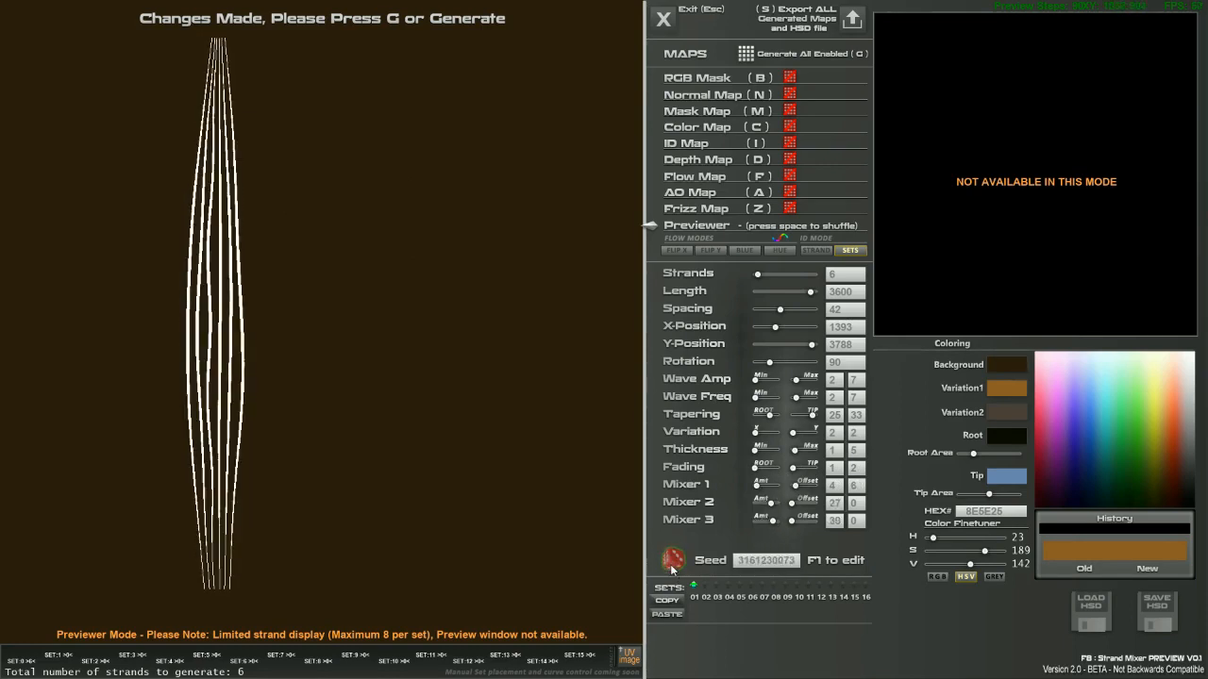
# Shift the strands to X 1475, raise Wave Amp Min to 28, and regenerate all enabled sets.
pyautogui.moveTo(773, 328); pyautogui.dragTo(777, 328)
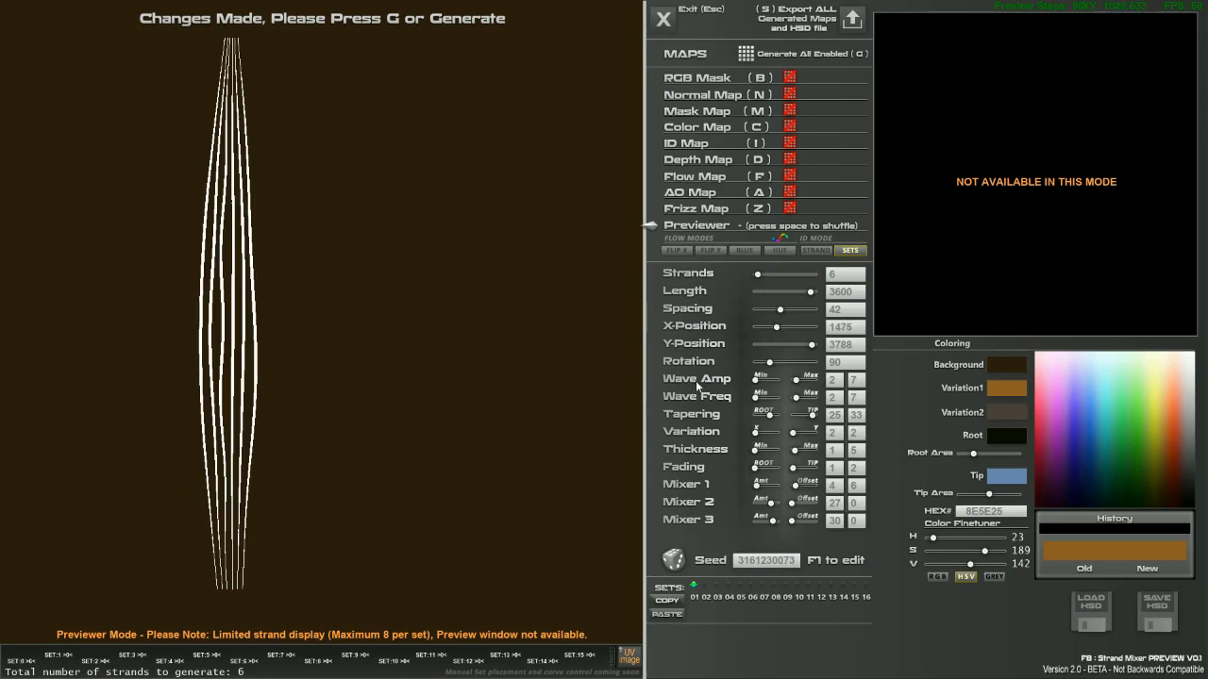
pyautogui.moveTo(756, 379)
pyautogui.mouseDown()
pyautogui.moveTo(770, 379)
pyautogui.moveTo(765, 397)
pyautogui.moveTo(807, 380)
pyautogui.moveTo(813, 396)
pyautogui.moveTo(801, 392)
pyautogui.mouseUp()
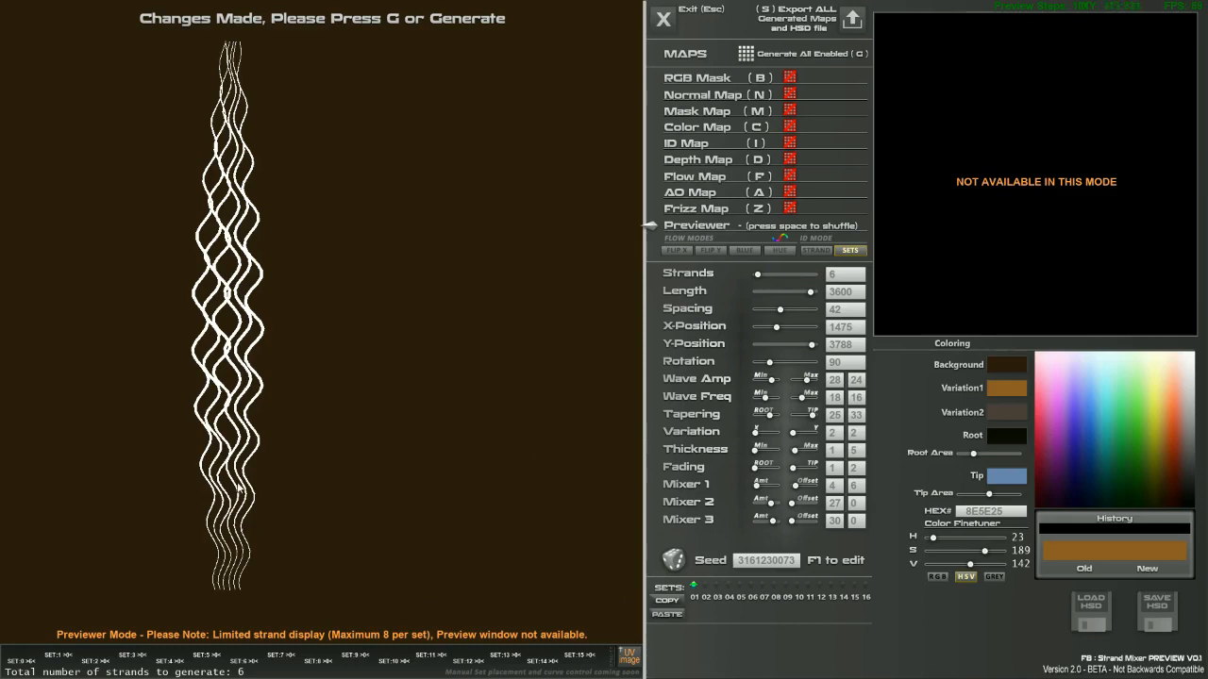
pyautogui.scroll(12, 290, 424)
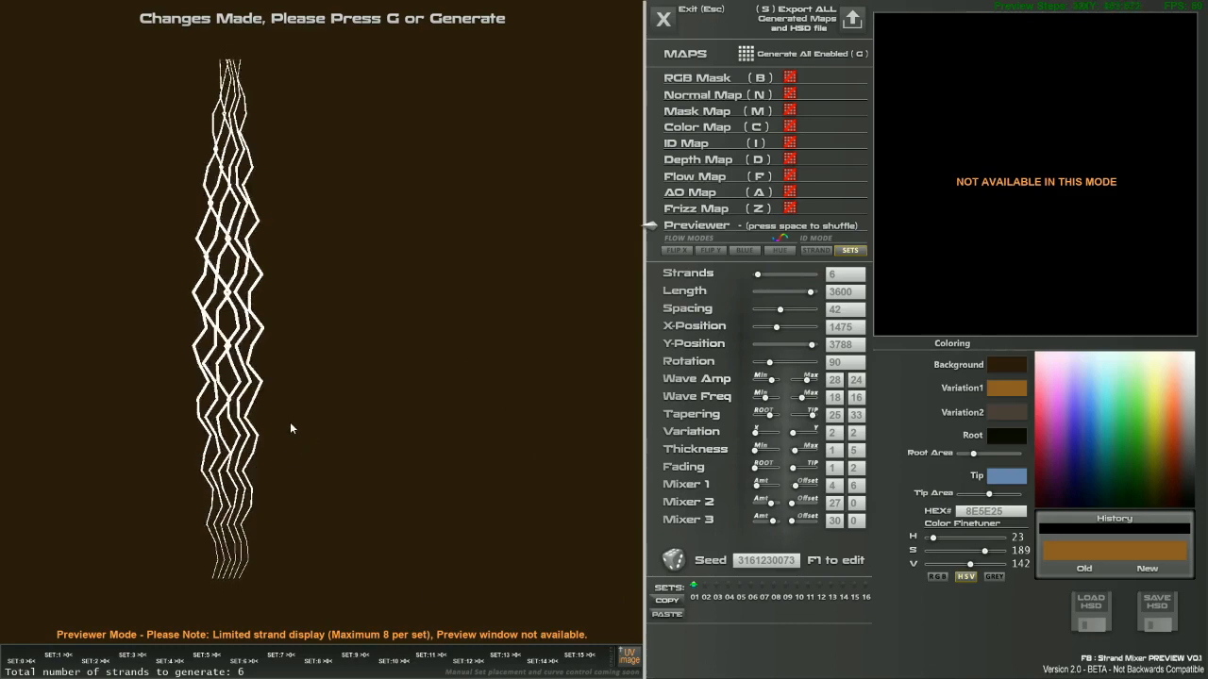
pyautogui.scroll(-10, 290, 427)
pyautogui.scroll(6, 290, 427)
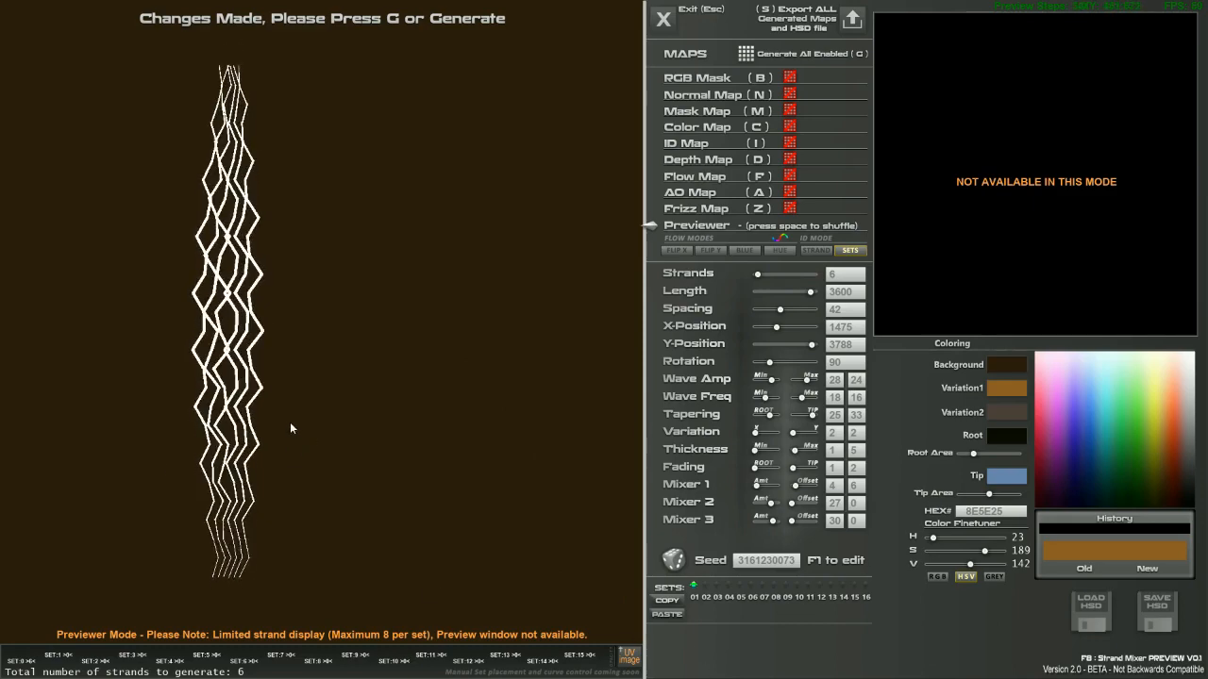
pyautogui.scroll(-8, 291, 428)
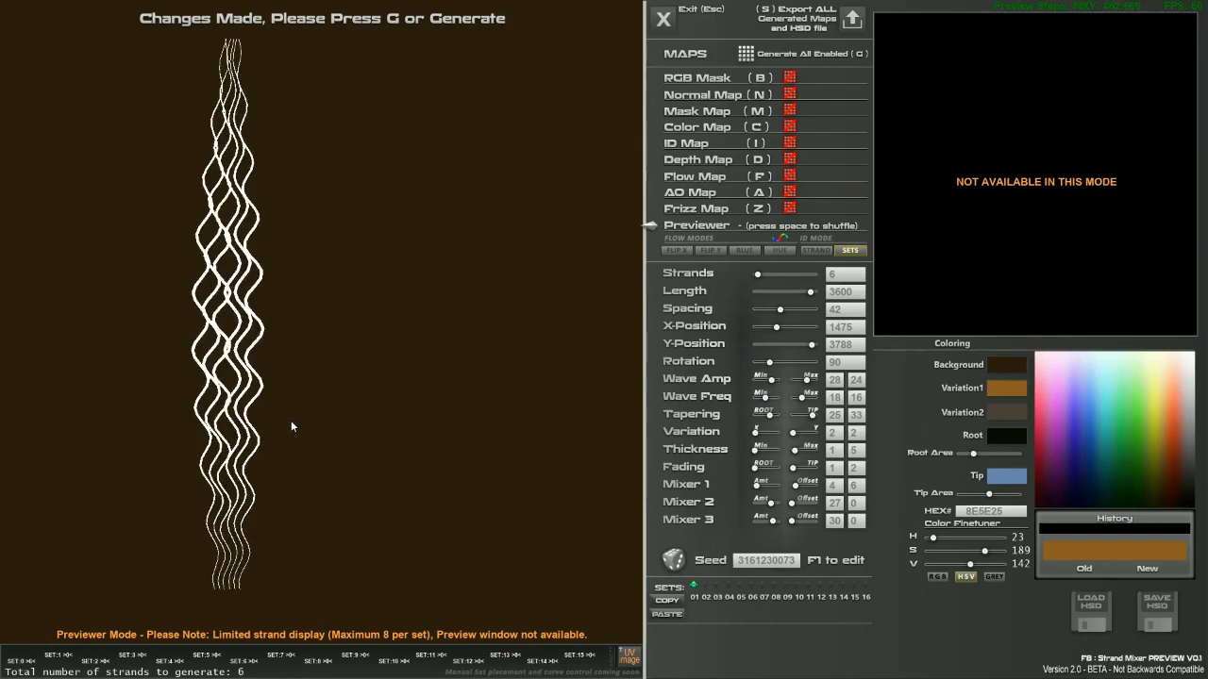
pyautogui.scroll(-2, 291, 427)
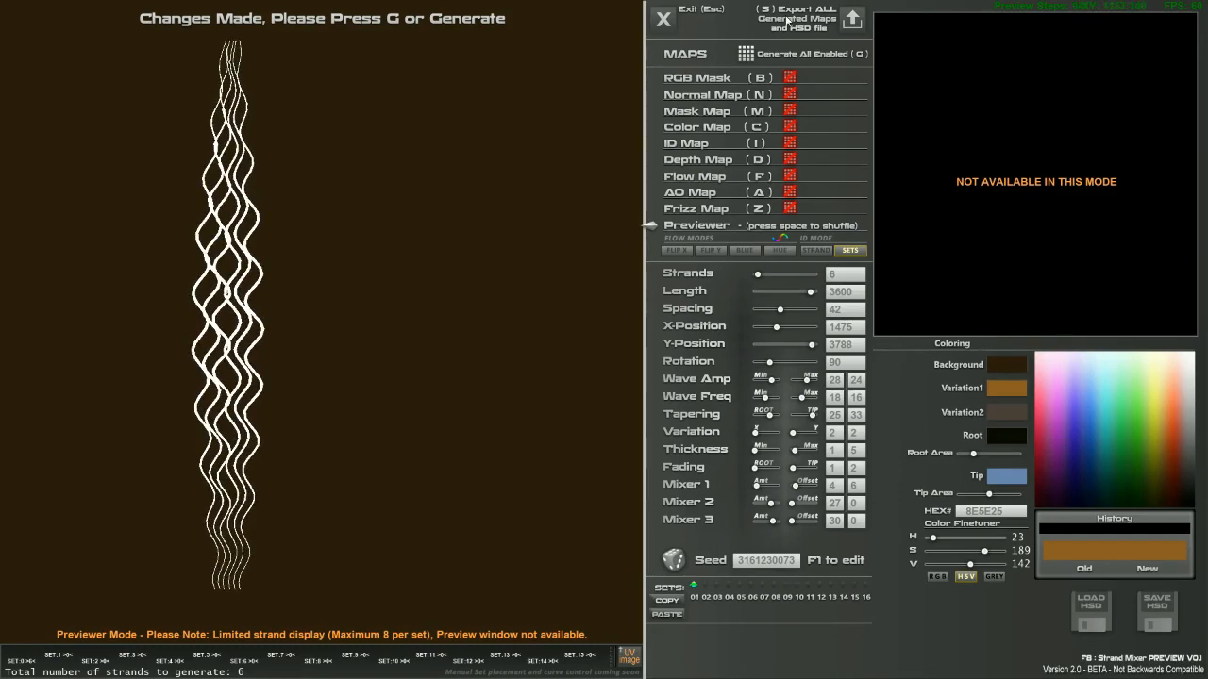
pyautogui.click(747, 55)
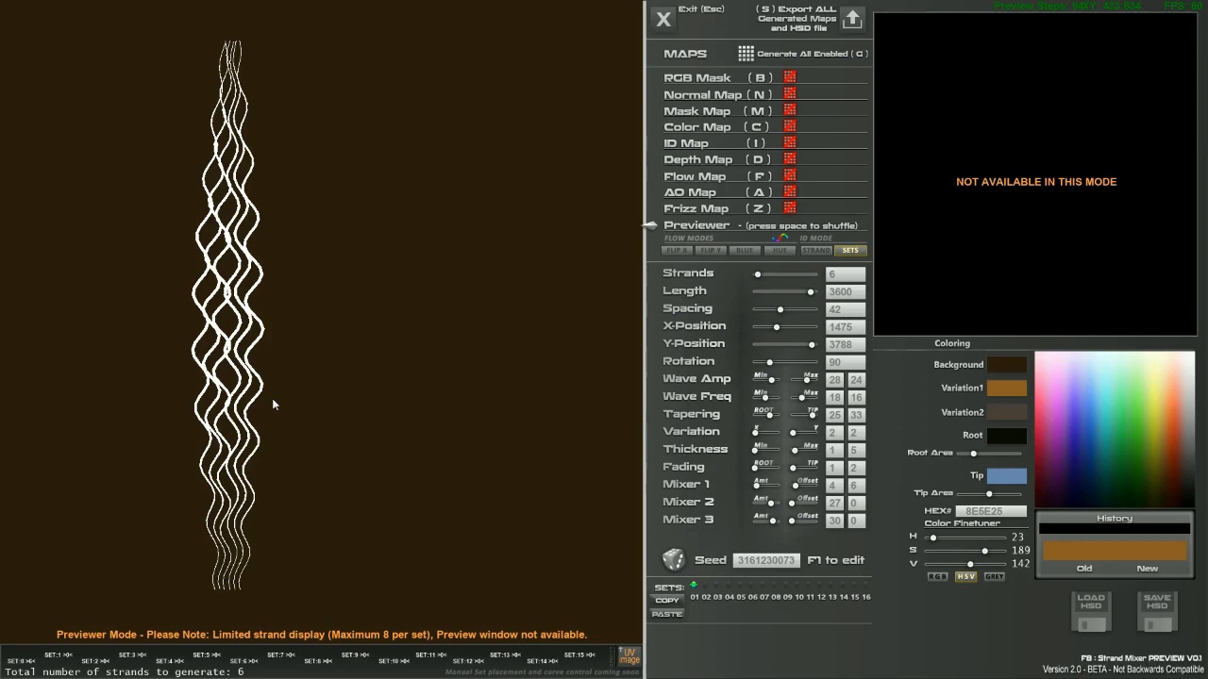
# Stand the six strands upright lower-left at Length 1440, X 1679 and Spacing 84.
pyautogui.moveTo(272, 398); pyautogui.dragTo(151, 596)
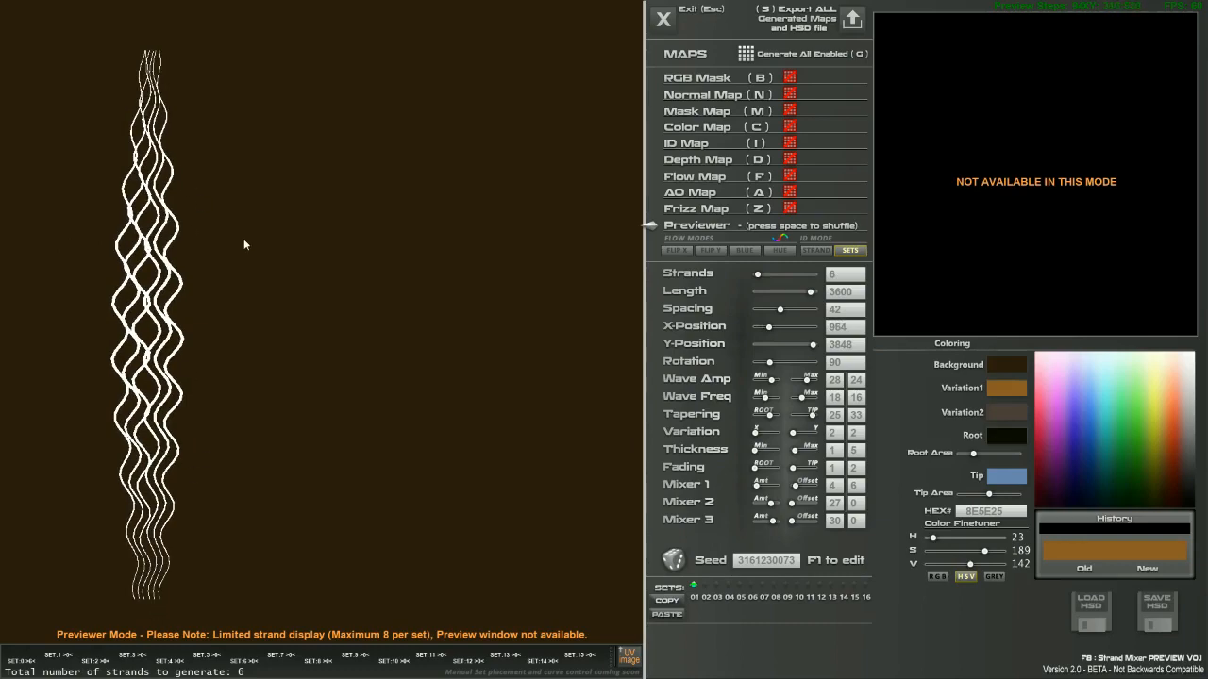
pyautogui.moveTo(405, 365); pyautogui.dragTo(424, 123, button='right')
pyautogui.press('n')
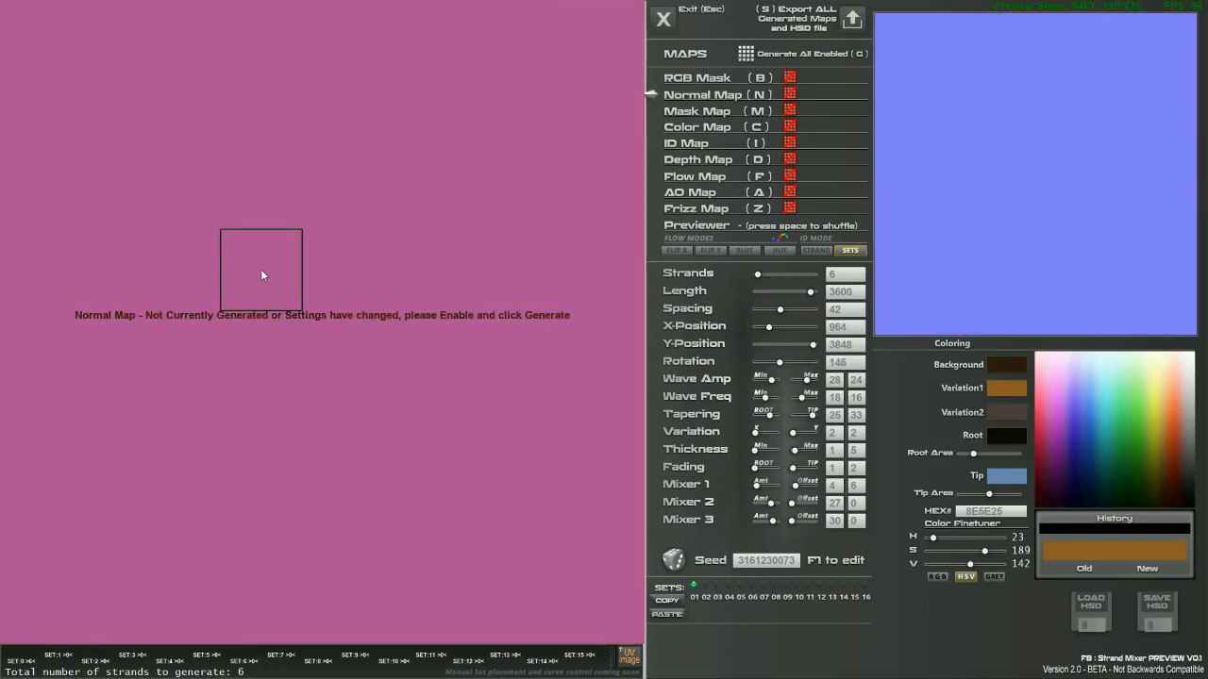
pyautogui.click(692, 124)
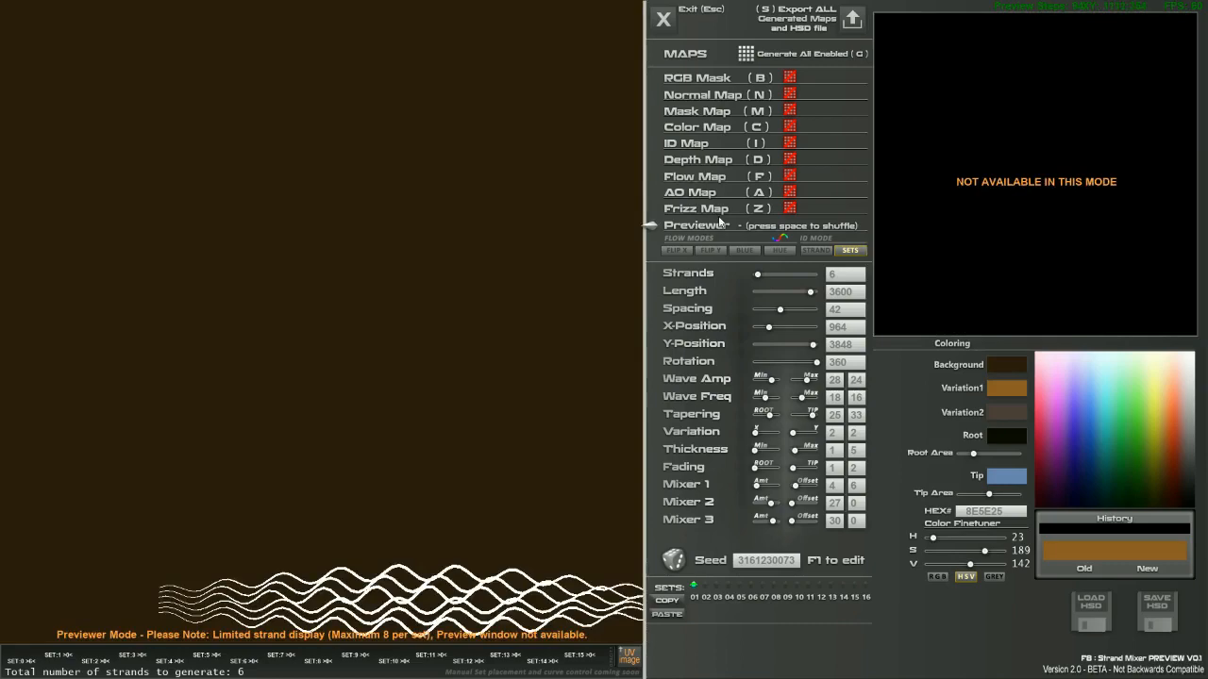
pyautogui.moveTo(359, 518); pyautogui.dragTo(329, 598)
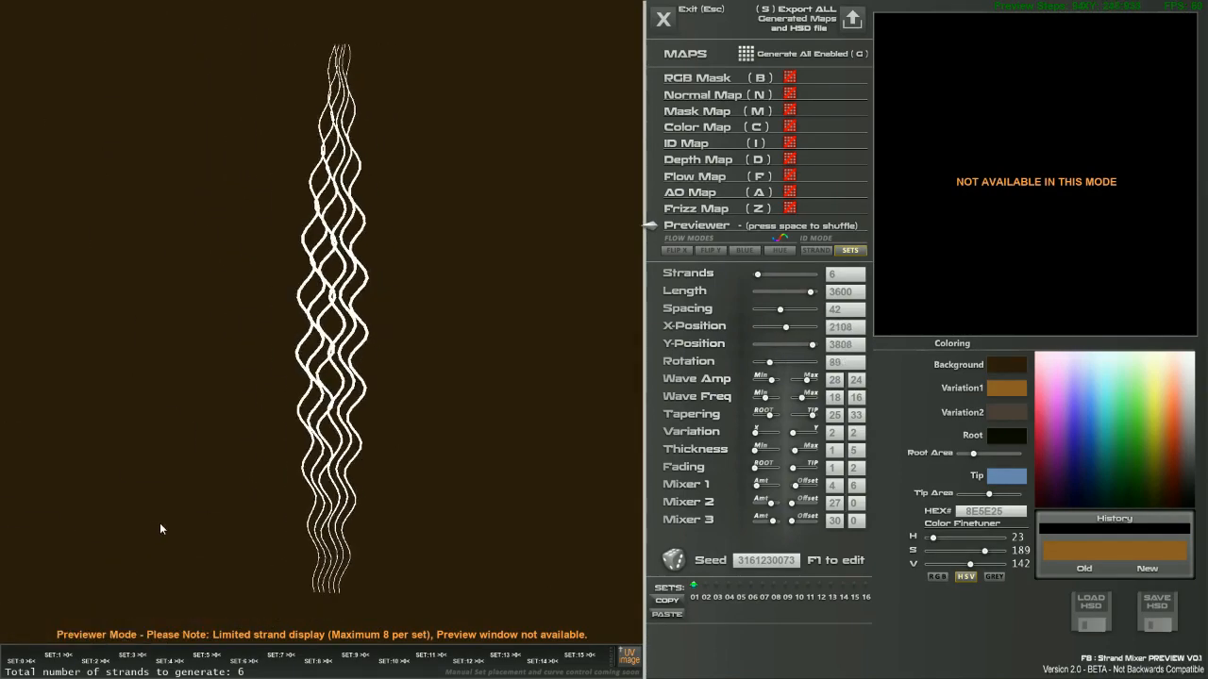
pyautogui.moveTo(161, 522); pyautogui.dragTo(159, 490, button='right')
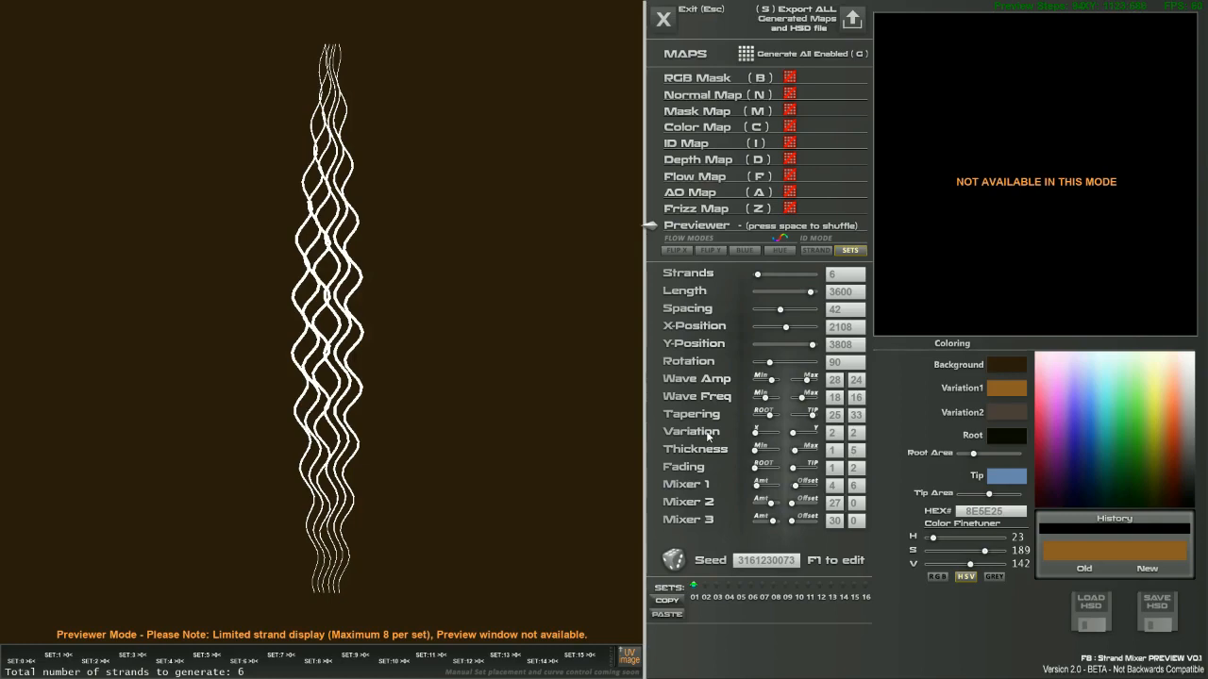
pyautogui.moveTo(785, 329)
pyautogui.mouseDown()
pyautogui.moveTo(798, 327)
pyautogui.moveTo(780, 327)
pyautogui.moveTo(805, 311)
pyautogui.moveTo(801, 292)
pyautogui.moveTo(791, 293)
pyautogui.moveTo(803, 302)
pyautogui.moveTo(777, 298)
pyautogui.moveTo(780, 317)
pyautogui.mouseUp()
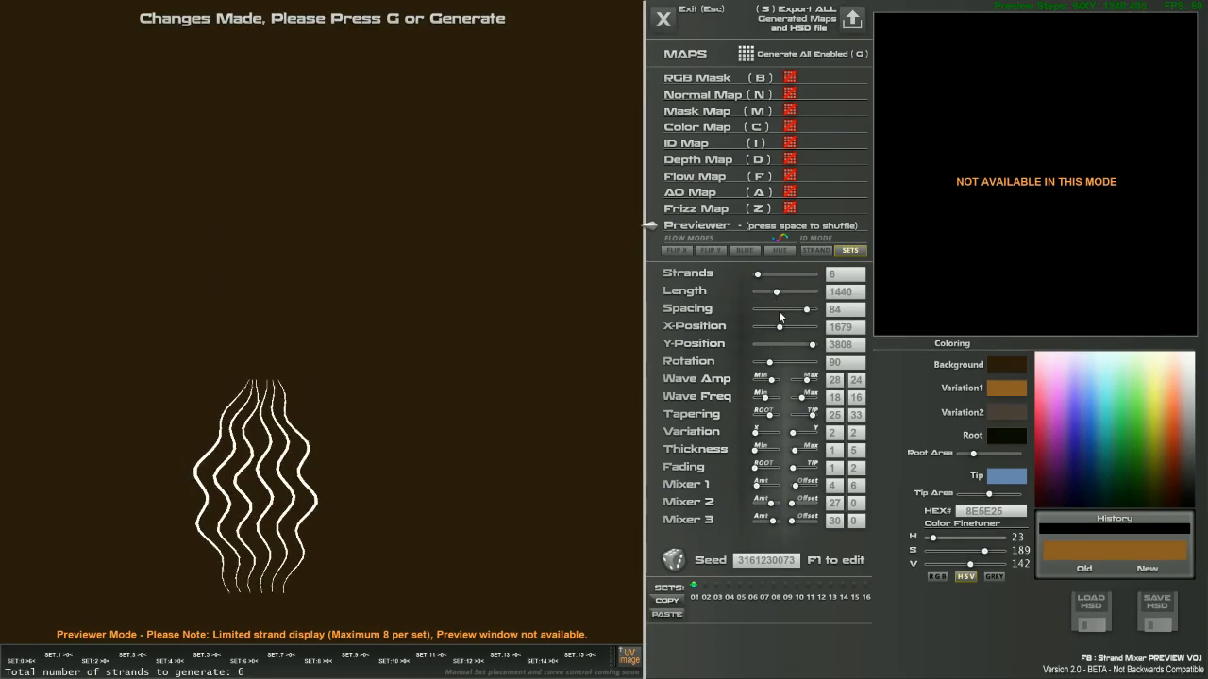
# Thicken and taper the strands, shorten them to Length 1320, and move them up-left at Rotation 115.
pyautogui.click(1000, 375)
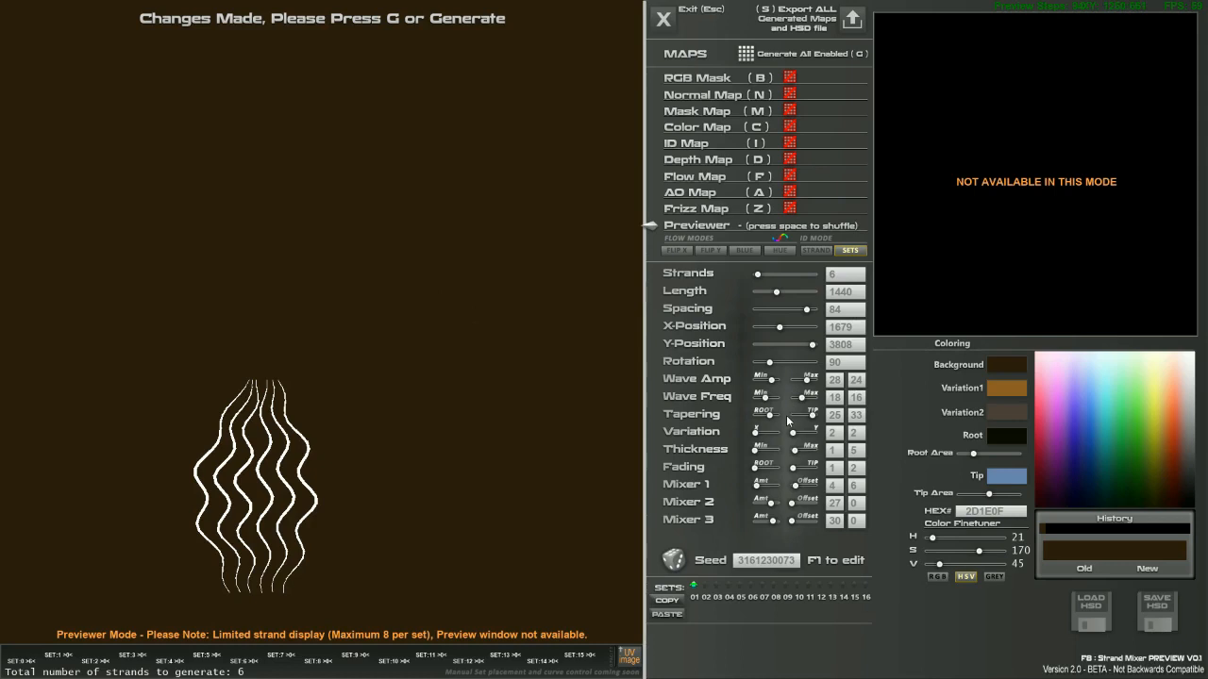
pyautogui.moveTo(765, 452); pyautogui.dragTo(801, 451)
pyautogui.click(809, 452)
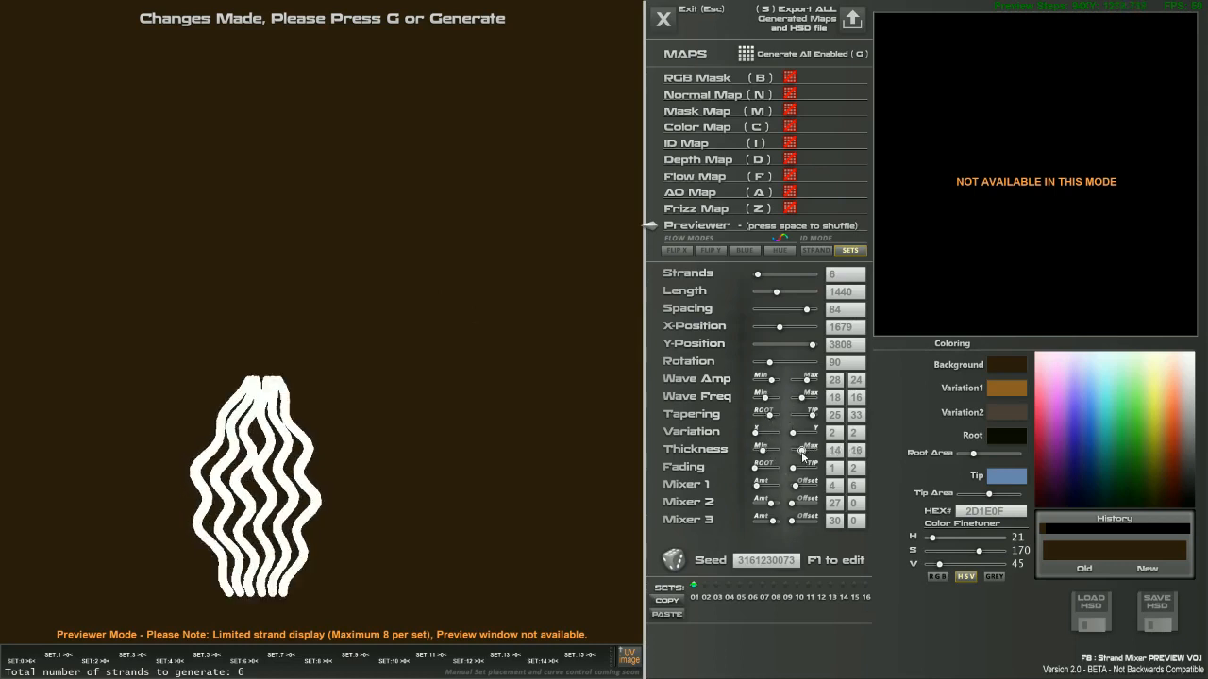
pyautogui.moveTo(774, 417); pyautogui.dragTo(806, 418)
pyautogui.moveTo(777, 327); pyautogui.dragTo(812, 380)
pyautogui.click(770, 381)
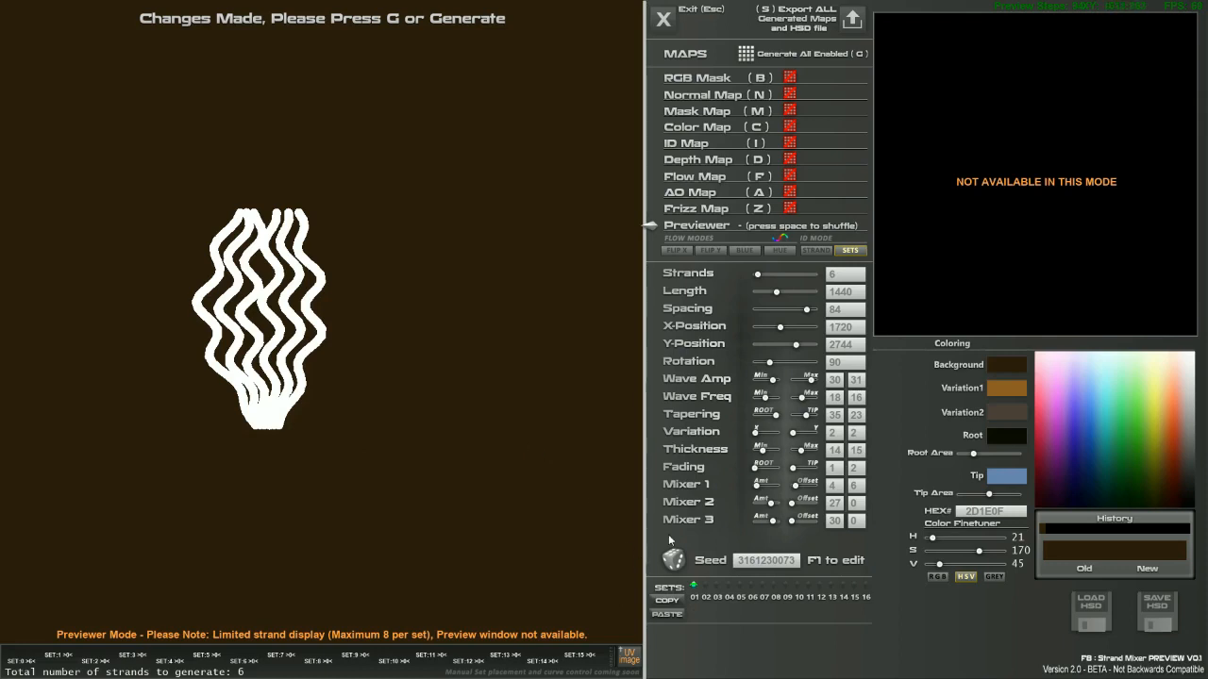
pyautogui.moveTo(765, 452); pyautogui.dragTo(806, 434)
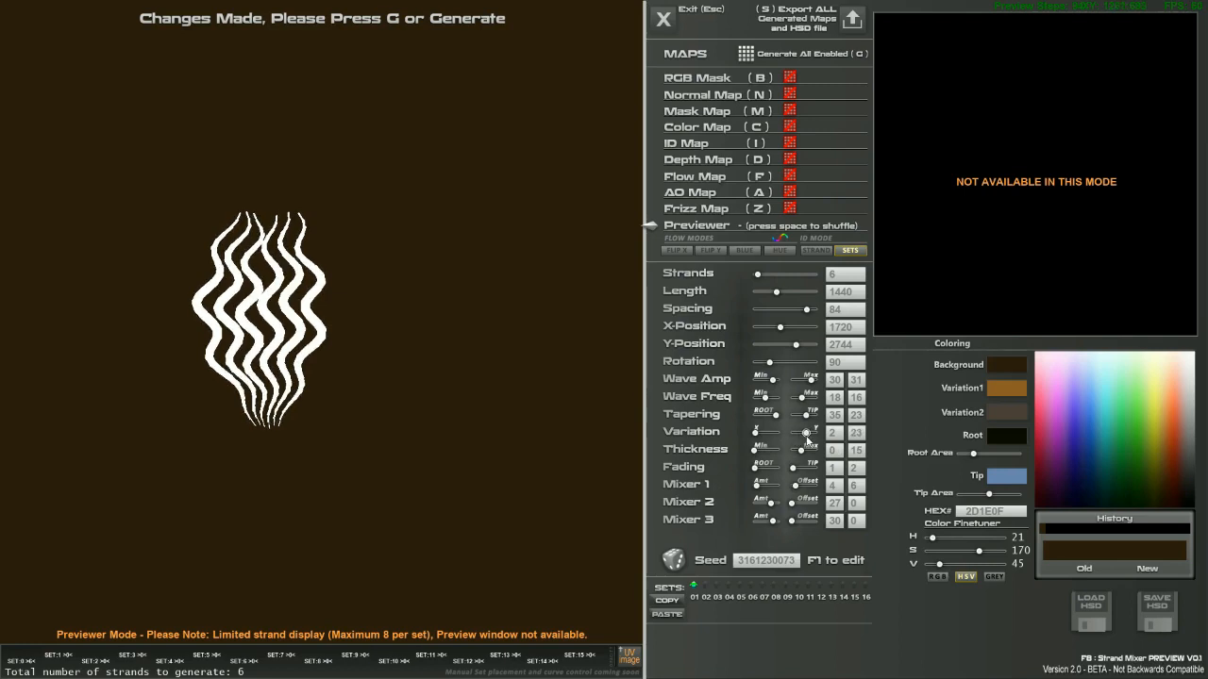
pyautogui.moveTo(781, 297)
pyautogui.mouseDown()
pyautogui.moveTo(766, 295)
pyautogui.moveTo(794, 294)
pyautogui.moveTo(758, 292)
pyautogui.moveTo(796, 294)
pyautogui.moveTo(775, 294)
pyautogui.mouseUp()
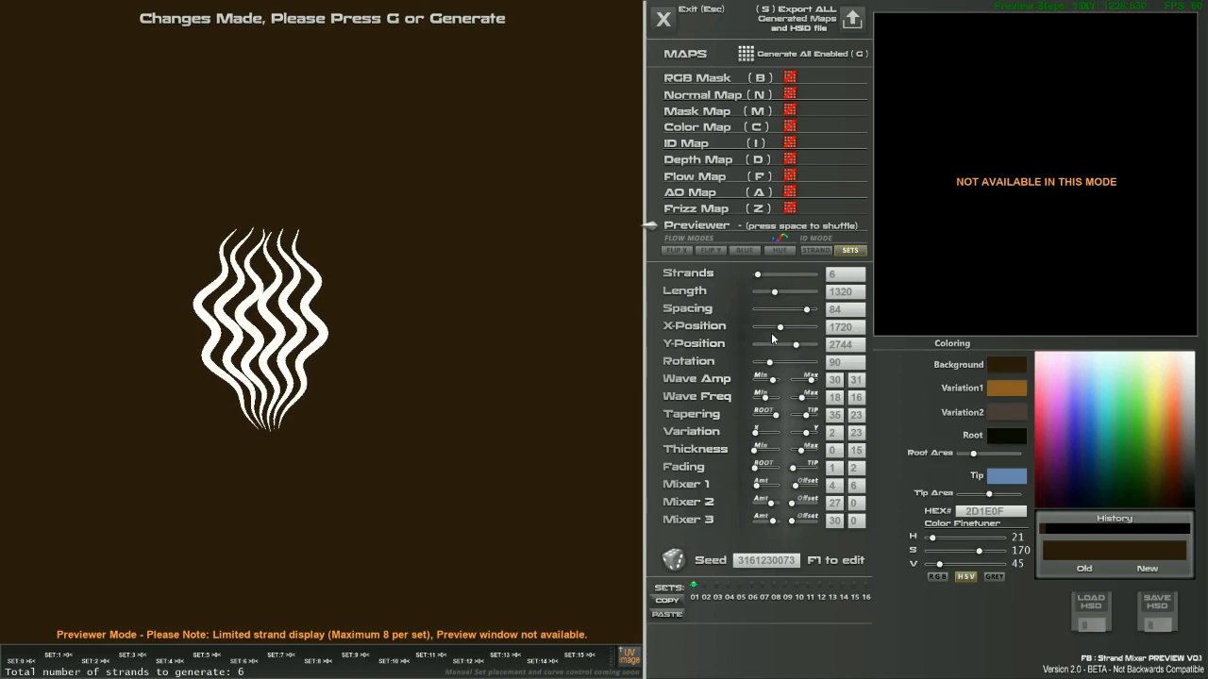
pyautogui.moveTo(780, 330); pyautogui.dragTo(771, 362)
# Paste a copy of set 01 into set 02 and place it flipped below the original.
pyautogui.click(671, 604)
pyautogui.click(704, 588)
pyautogui.click(678, 612)
pyautogui.scroll(-6, 99, 104)
pyautogui.moveTo(71, 99); pyautogui.dragTo(279, 386)
pyautogui.moveTo(278, 386); pyautogui.dragTo(473, 400, button='right')
pyautogui.click(473, 400)
pyautogui.moveTo(472, 400); pyautogui.dragTo(268, 400)
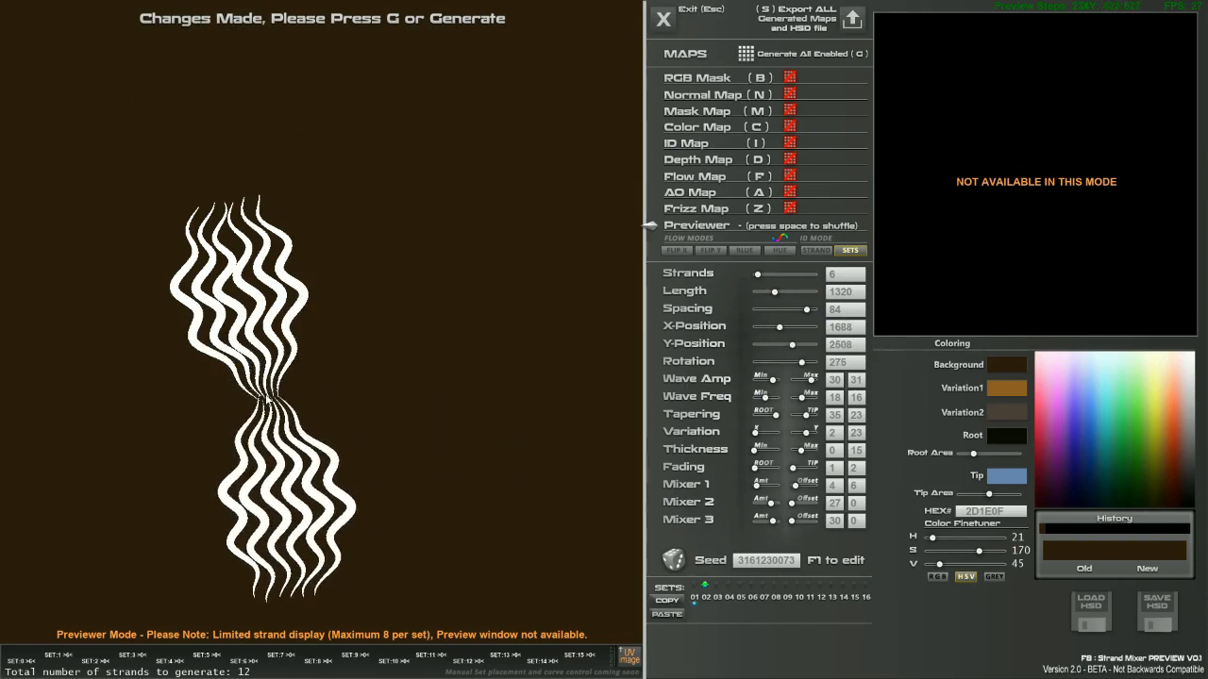
pyautogui.moveTo(266, 397); pyautogui.dragTo(500, 402, button='right')
pyautogui.moveTo(526, 375); pyautogui.dragTo(368, 358)
# Align both bundles so their roots meet, and set the background to dark navy 03081A.
pyautogui.click(695, 595)
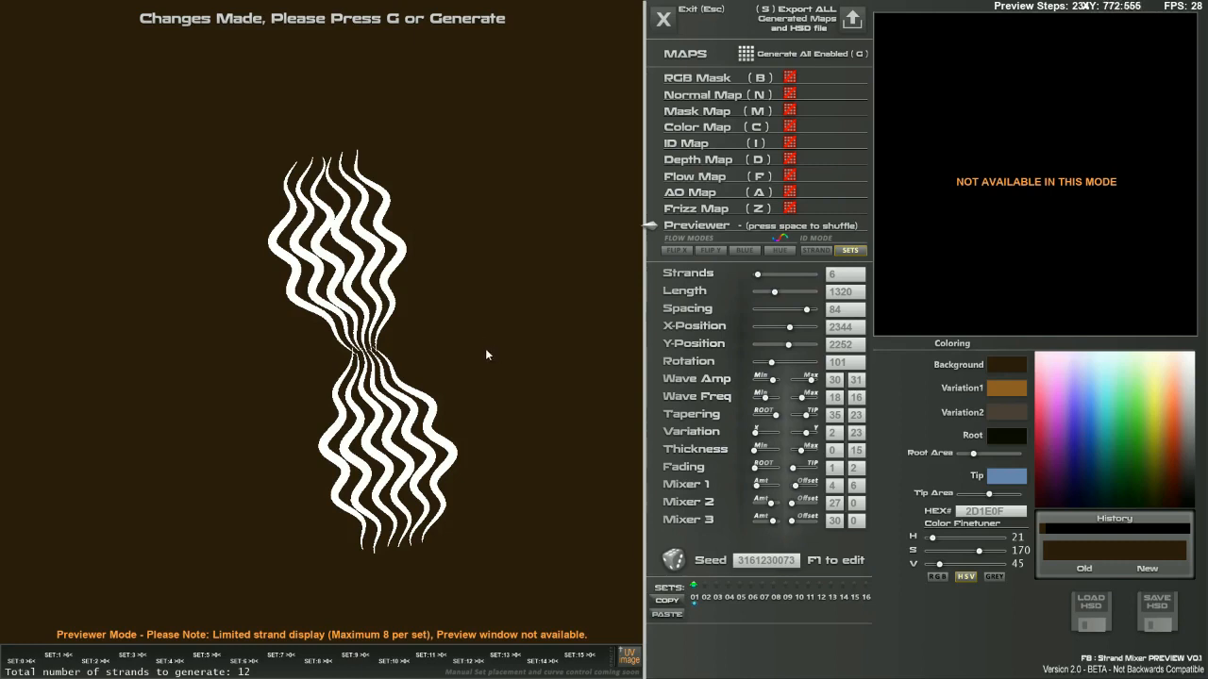
pyautogui.moveTo(370, 351); pyautogui.dragTo(329, 310)
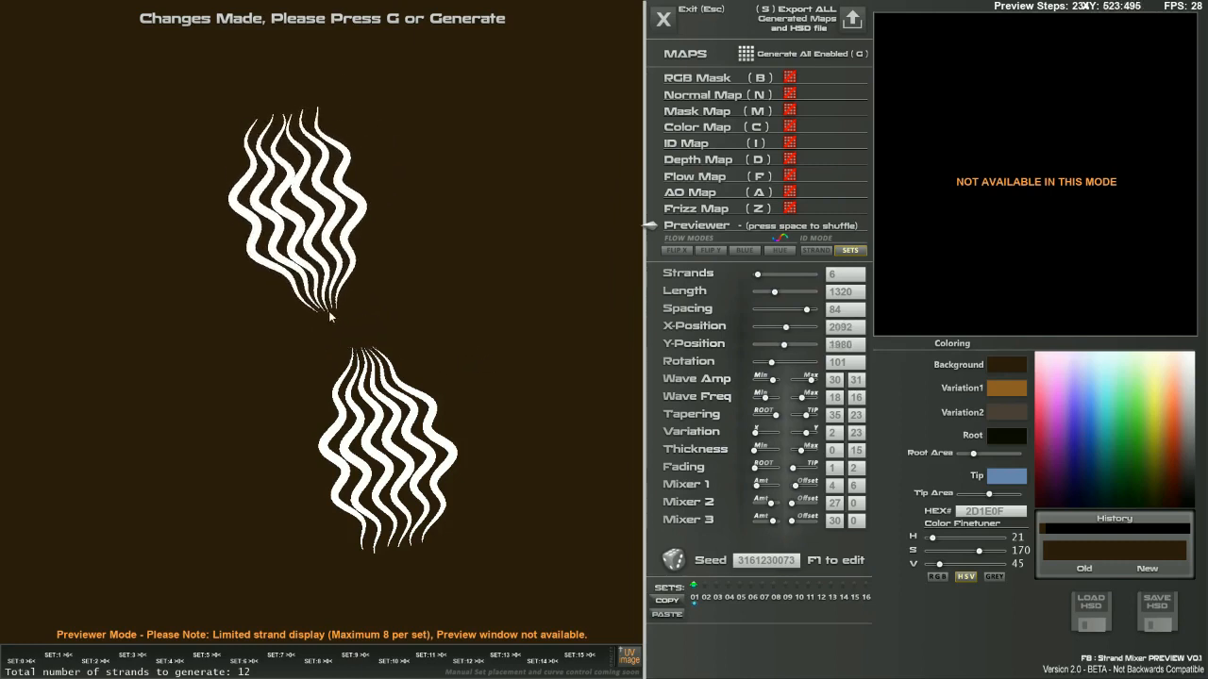
pyautogui.click(705, 588)
pyautogui.moveTo(385, 432); pyautogui.dragTo(328, 319)
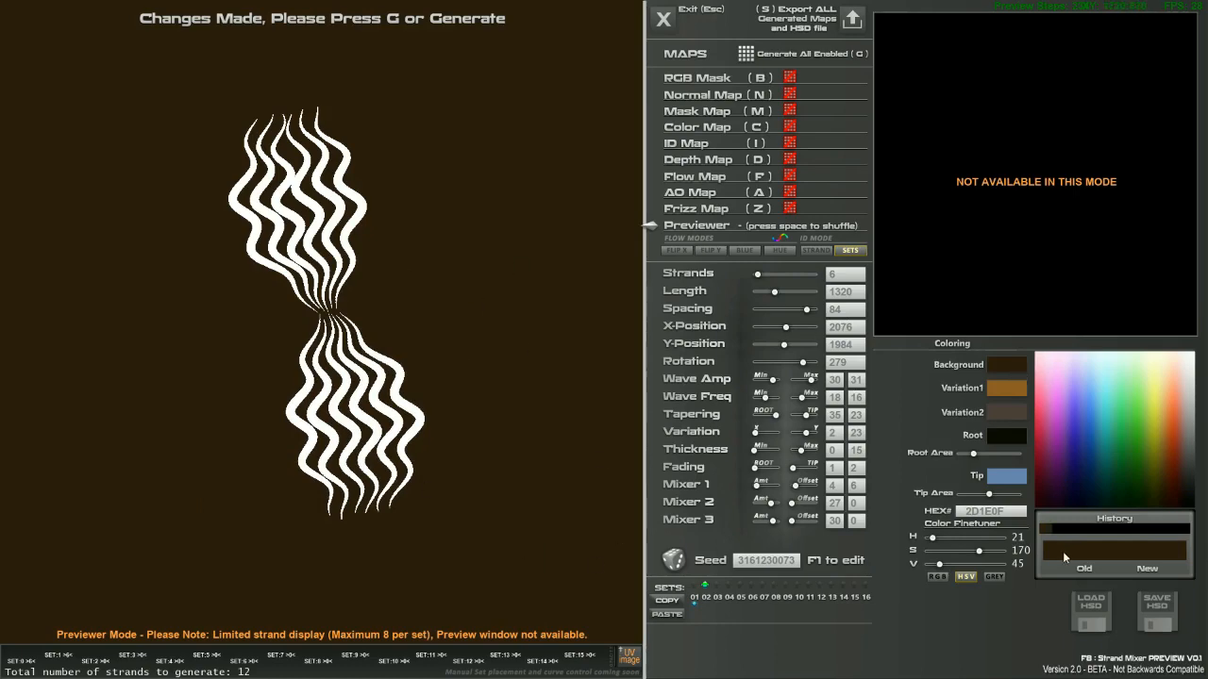
pyautogui.moveTo(1105, 478); pyautogui.dragTo(1075, 505)
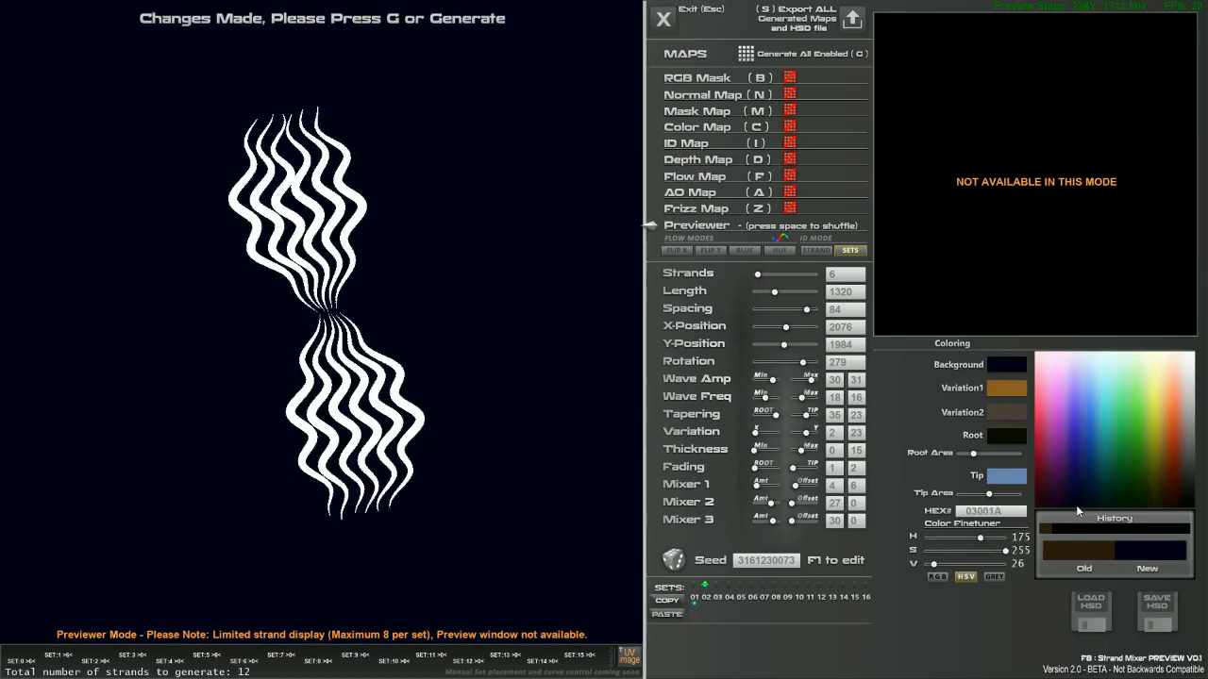
# Shift the background toward dark green and tune the lower set to 17 denser, more varied strands.
pyautogui.moveTo(977, 543); pyautogui.dragTo(924, 566)
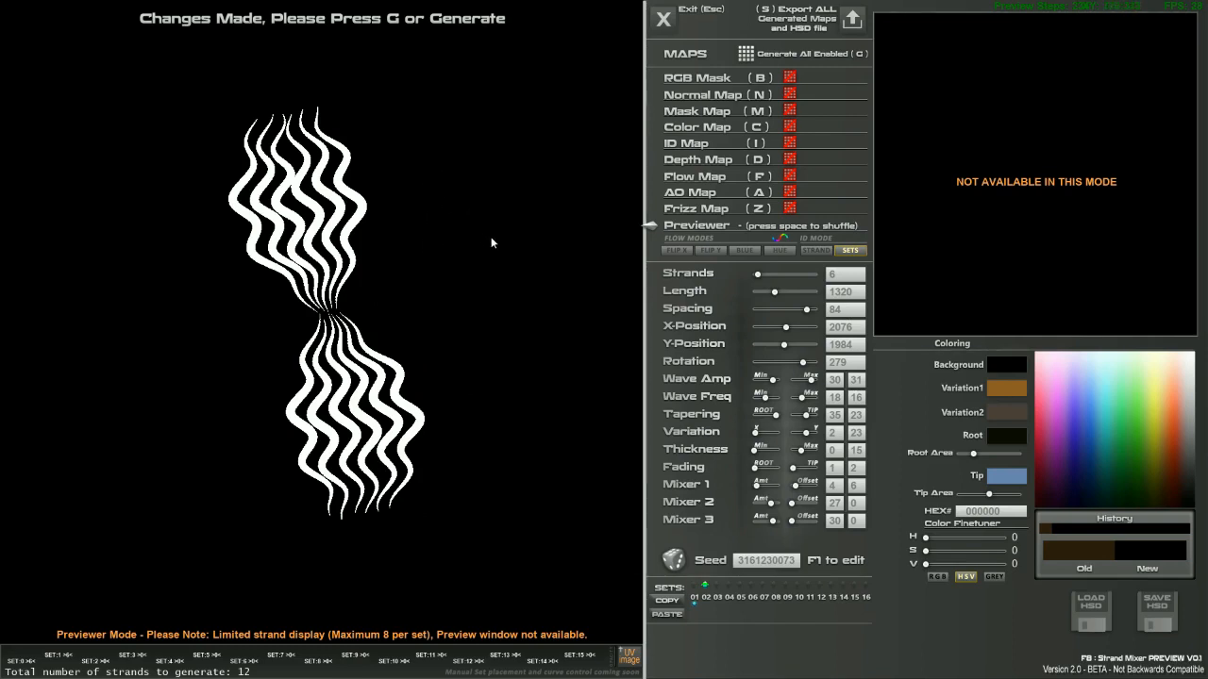
pyautogui.moveTo(767, 420)
pyautogui.mouseDown()
pyautogui.moveTo(754, 415)
pyautogui.moveTo(790, 417)
pyautogui.mouseUp()
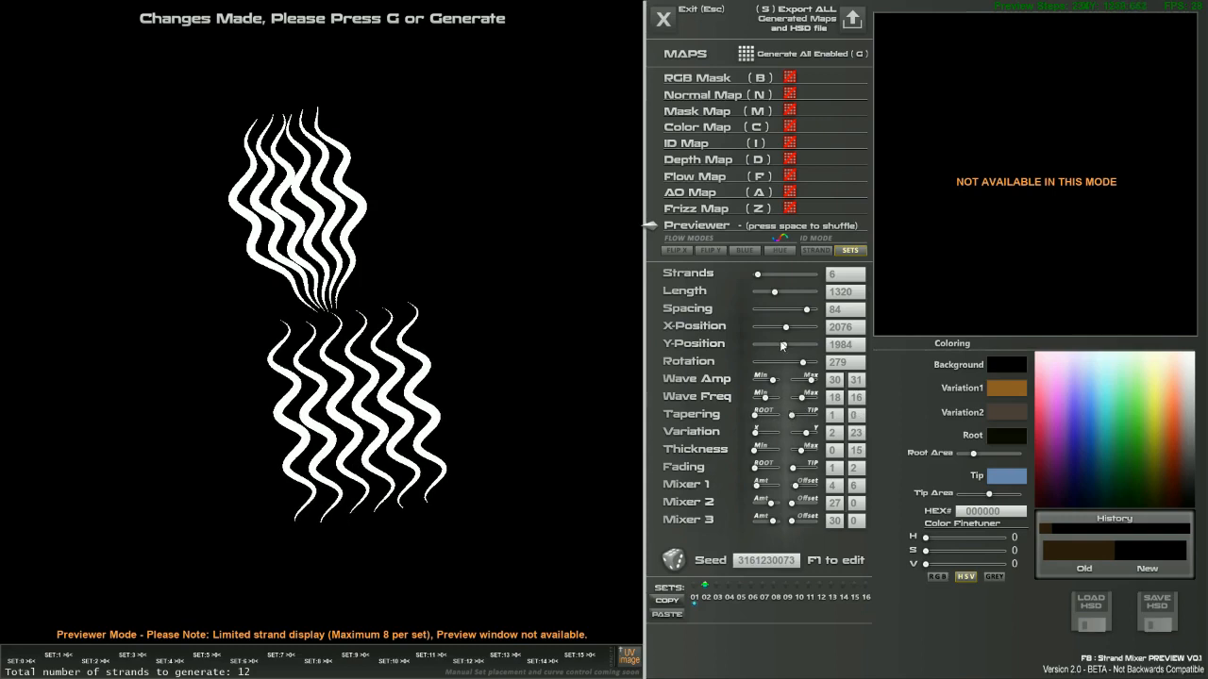
pyautogui.moveTo(783, 346)
pyautogui.mouseDown()
pyautogui.moveTo(792, 327)
pyautogui.moveTo(774, 327)
pyautogui.mouseUp()
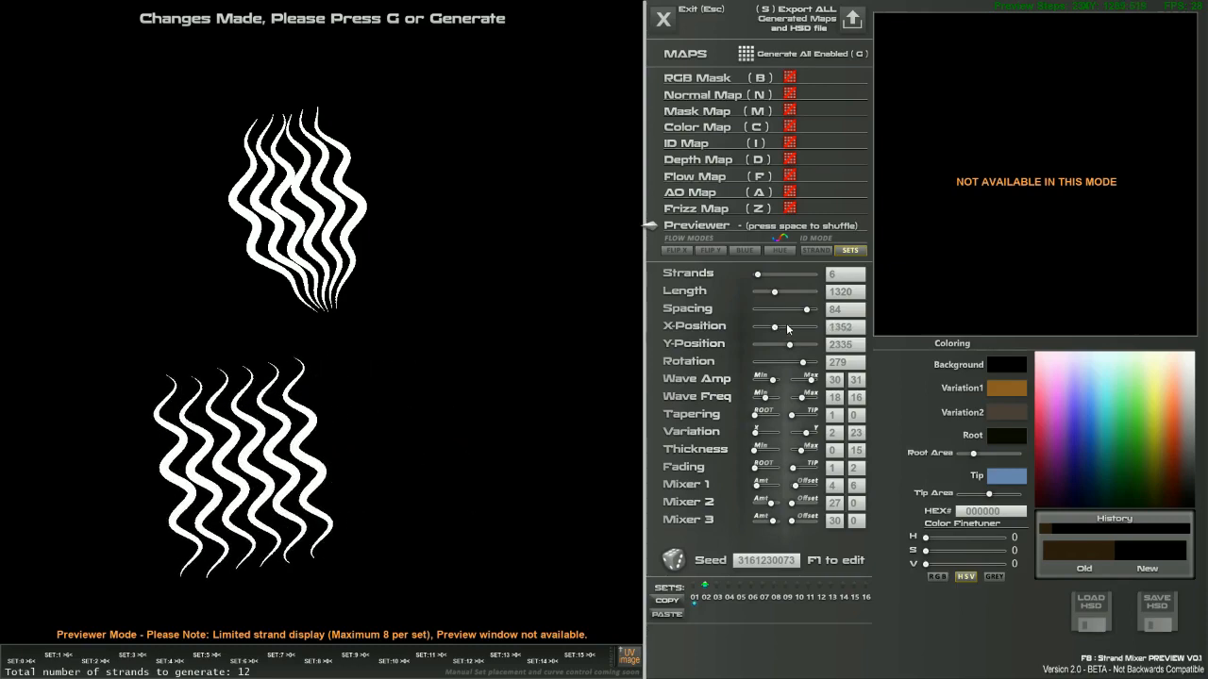
pyautogui.moveTo(804, 312); pyautogui.dragTo(807, 312)
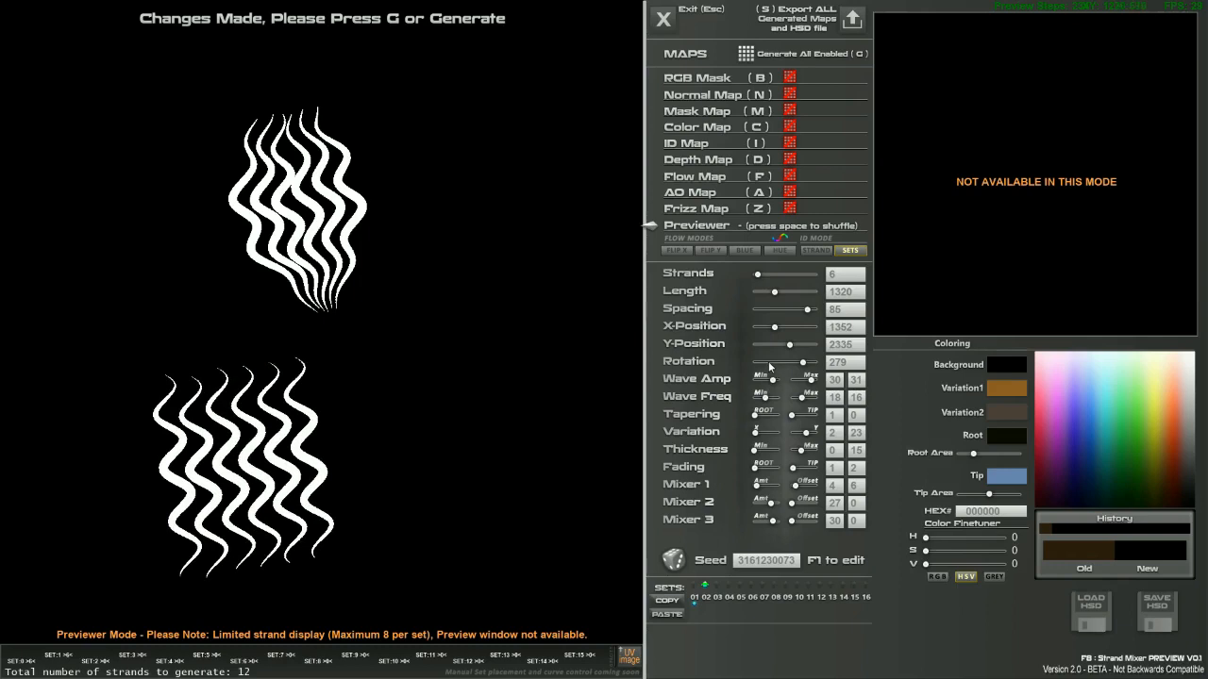
pyautogui.moveTo(783, 344); pyautogui.dragTo(783, 343)
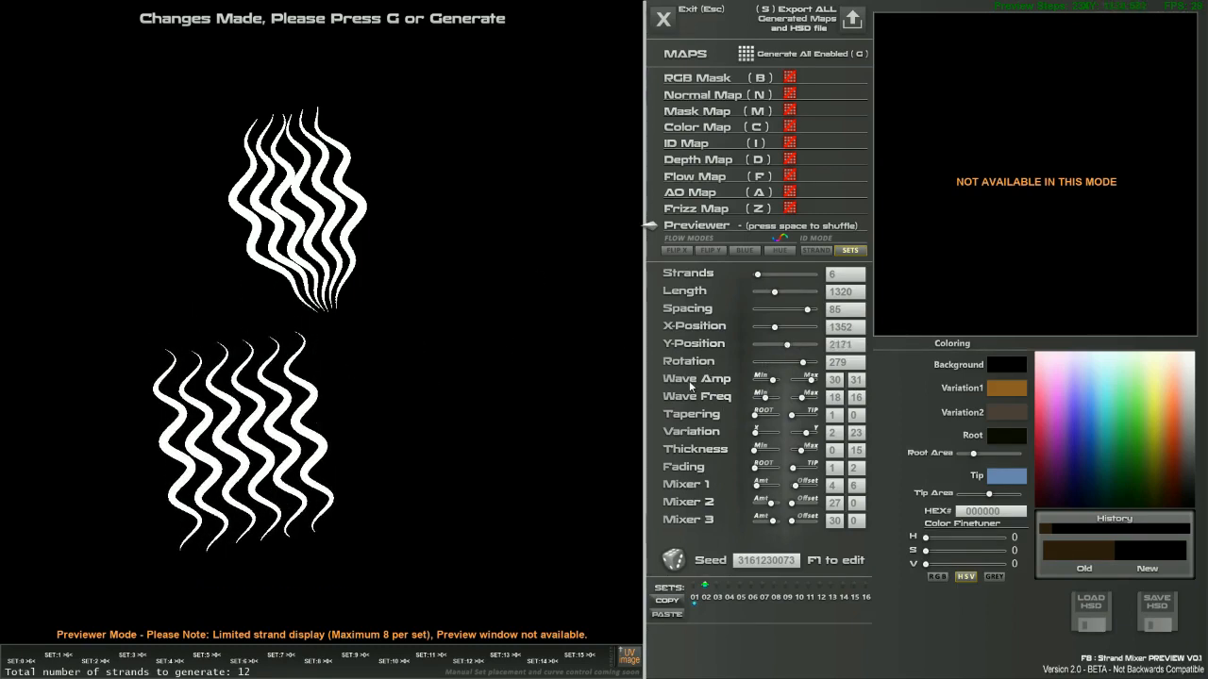
pyautogui.moveTo(756, 433); pyautogui.dragTo(812, 435)
pyautogui.moveTo(807, 310); pyautogui.dragTo(764, 275)
pyautogui.moveTo(794, 318); pyautogui.dragTo(790, 344)
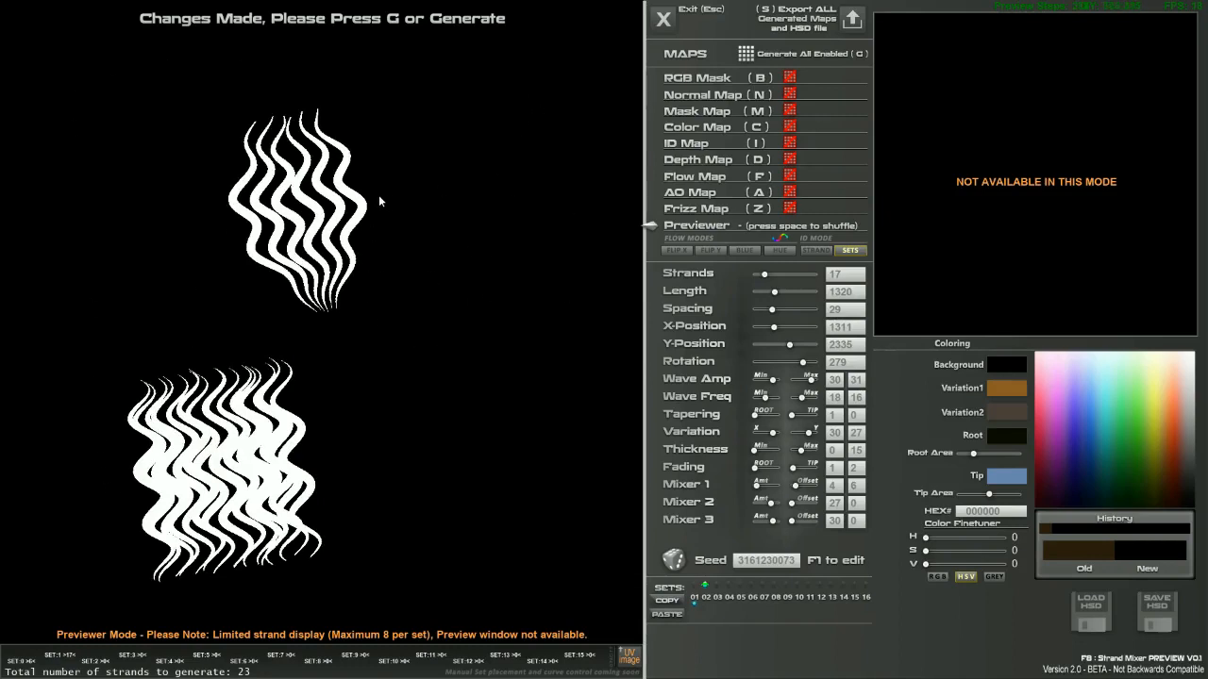
# Move the lower set to the centre and rotate it upright to Rotation 270.
pyautogui.moveTo(425, 281); pyautogui.dragTo(328, 345)
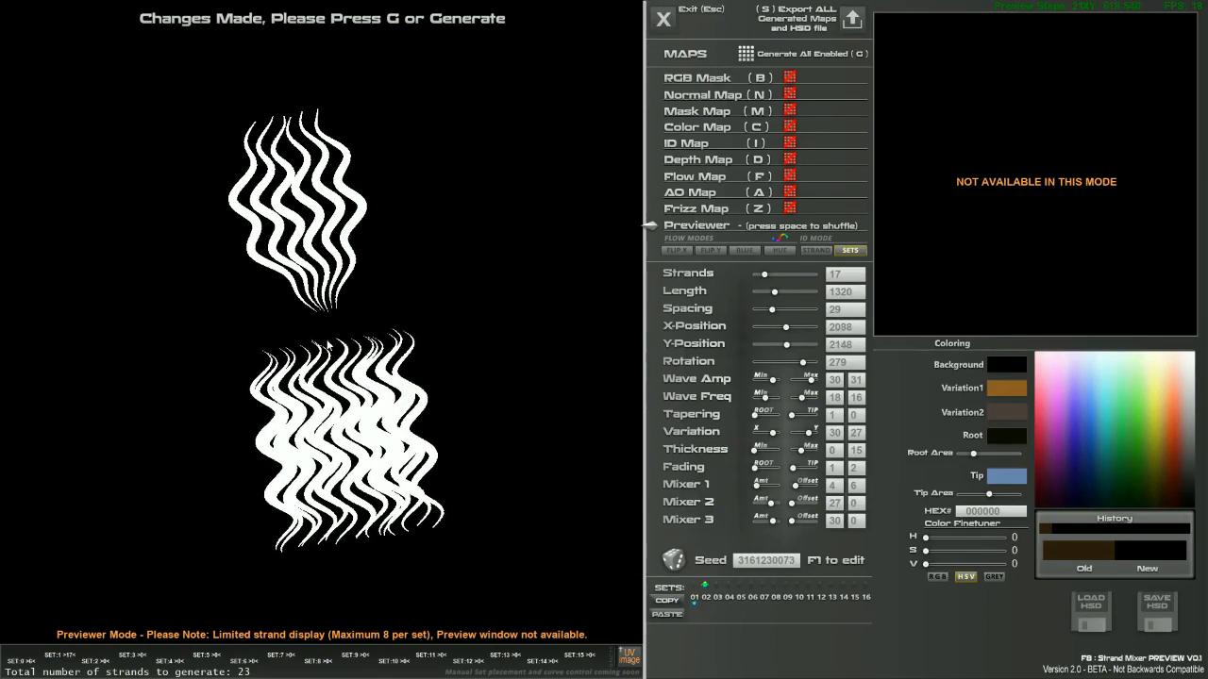
pyautogui.moveTo(405, 448); pyautogui.dragTo(423, 402, button='right')
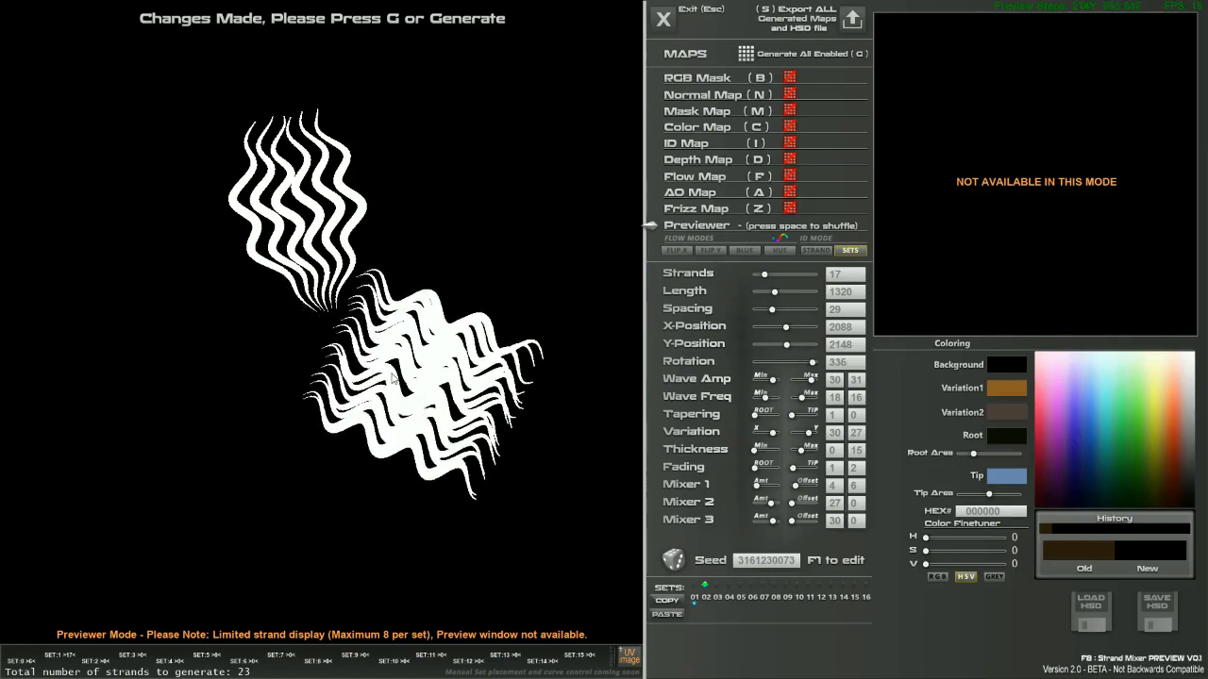
pyautogui.moveTo(537, 310); pyautogui.dragTo(484, 433, button='right')
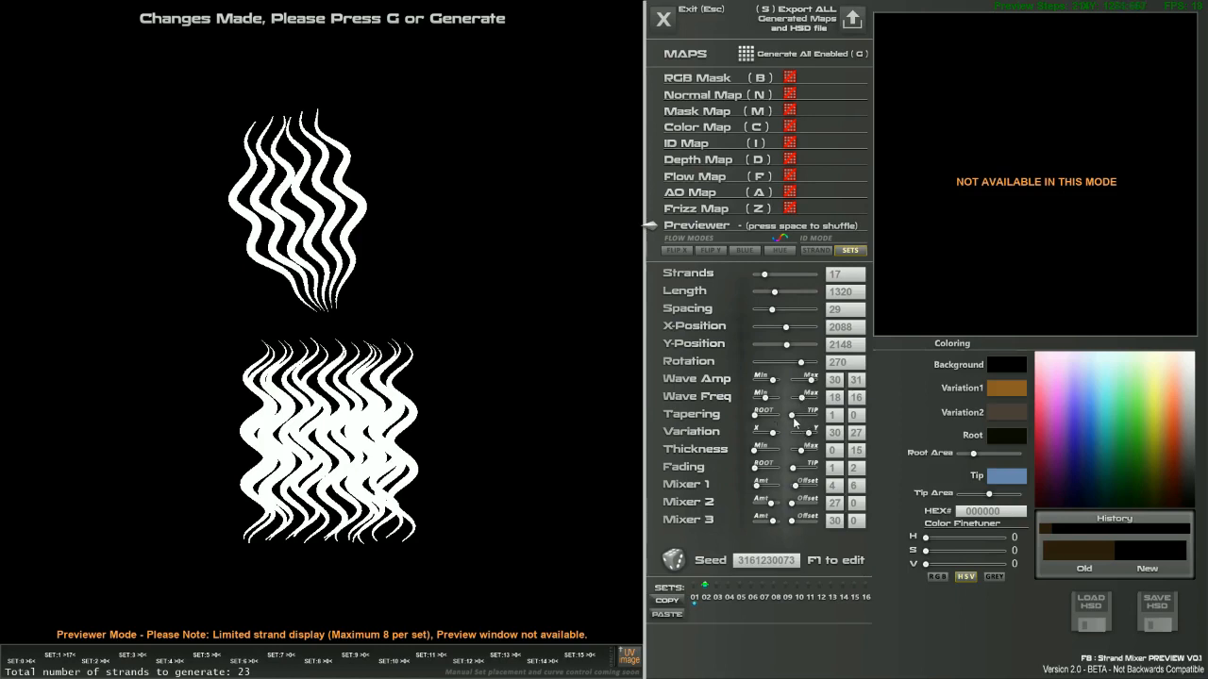
# Make the lower set 54 thin strands at Spacing 7 with root taper 20, then reshuffle the seed.
pyautogui.moveTo(801, 454); pyautogui.dragTo(793, 453)
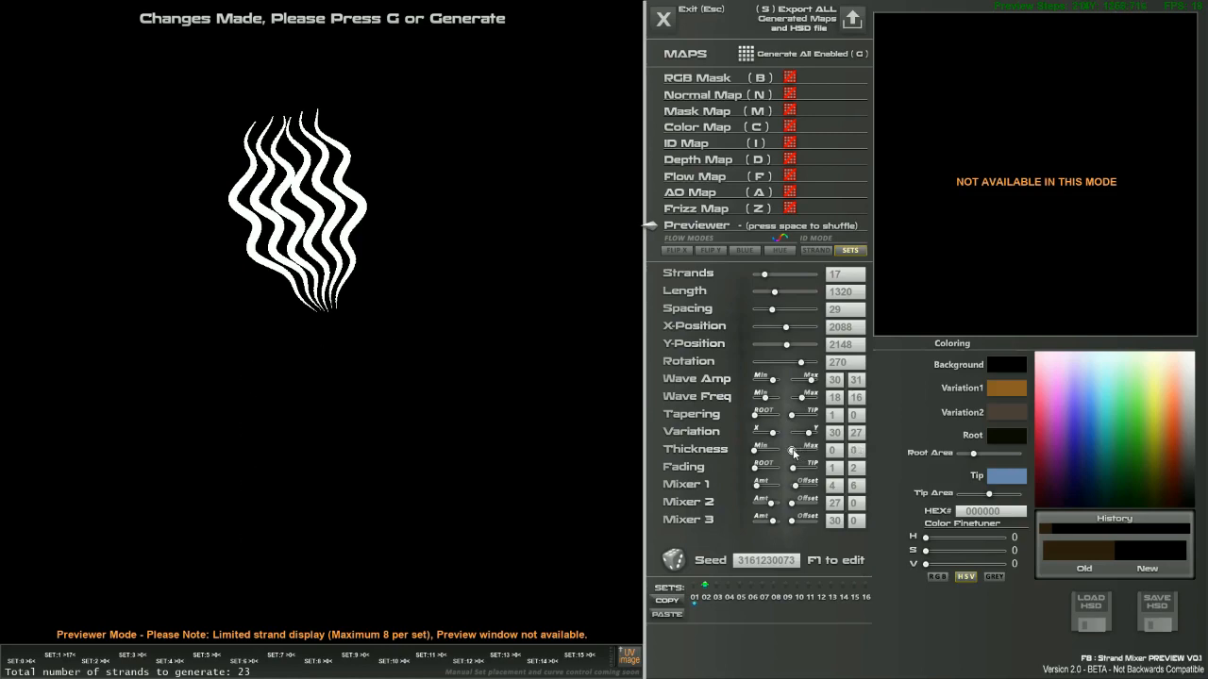
pyautogui.moveTo(764, 274); pyautogui.dragTo(788, 277)
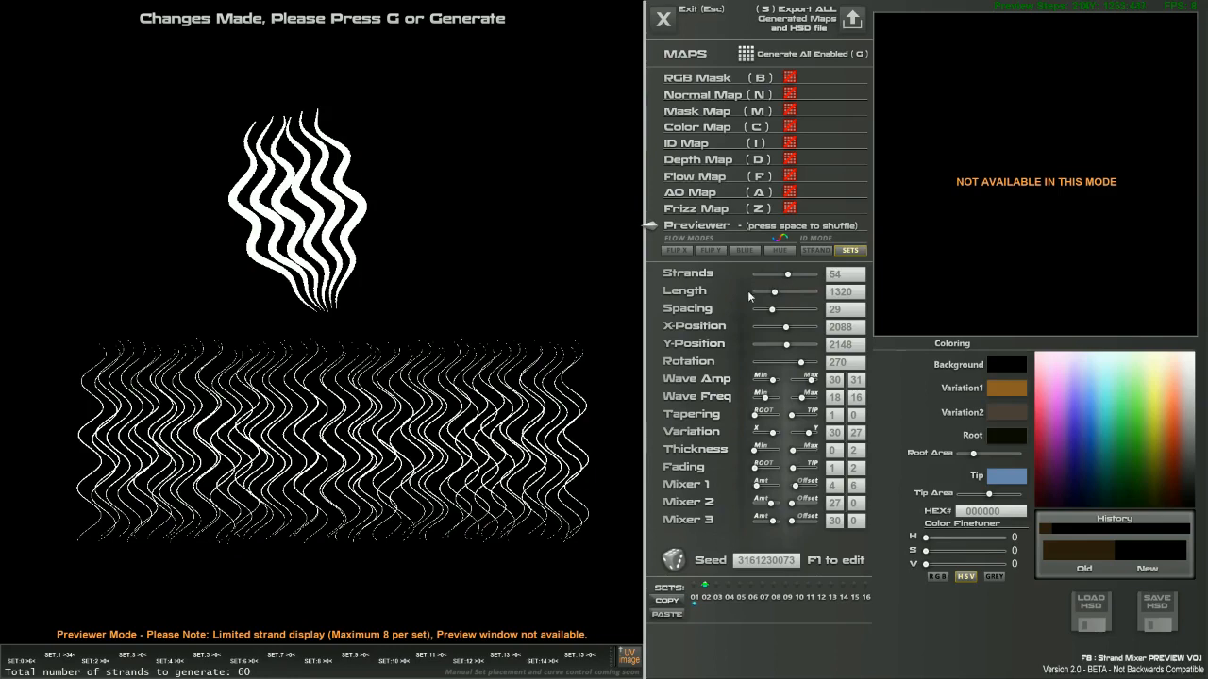
pyautogui.moveTo(773, 311); pyautogui.dragTo(758, 313)
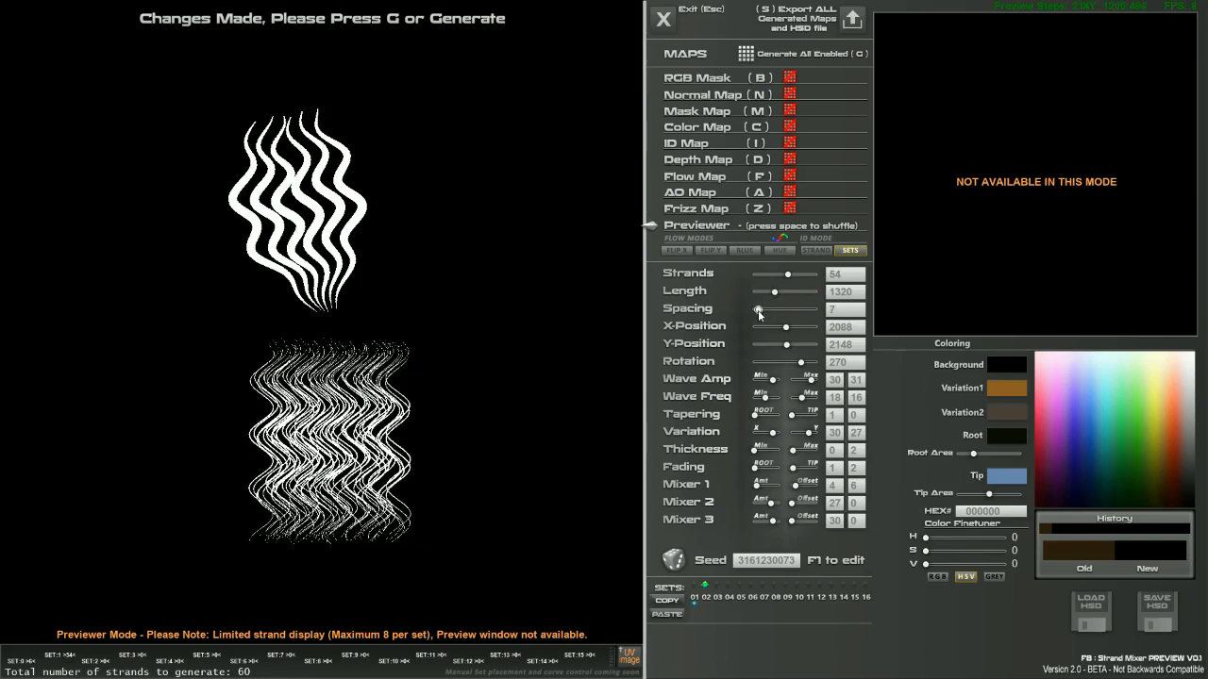
pyautogui.moveTo(755, 415); pyautogui.dragTo(800, 398)
pyautogui.press('space')
pyautogui.press('space')
pyautogui.press('space')
pyautogui.press('space')
pyautogui.press('space')
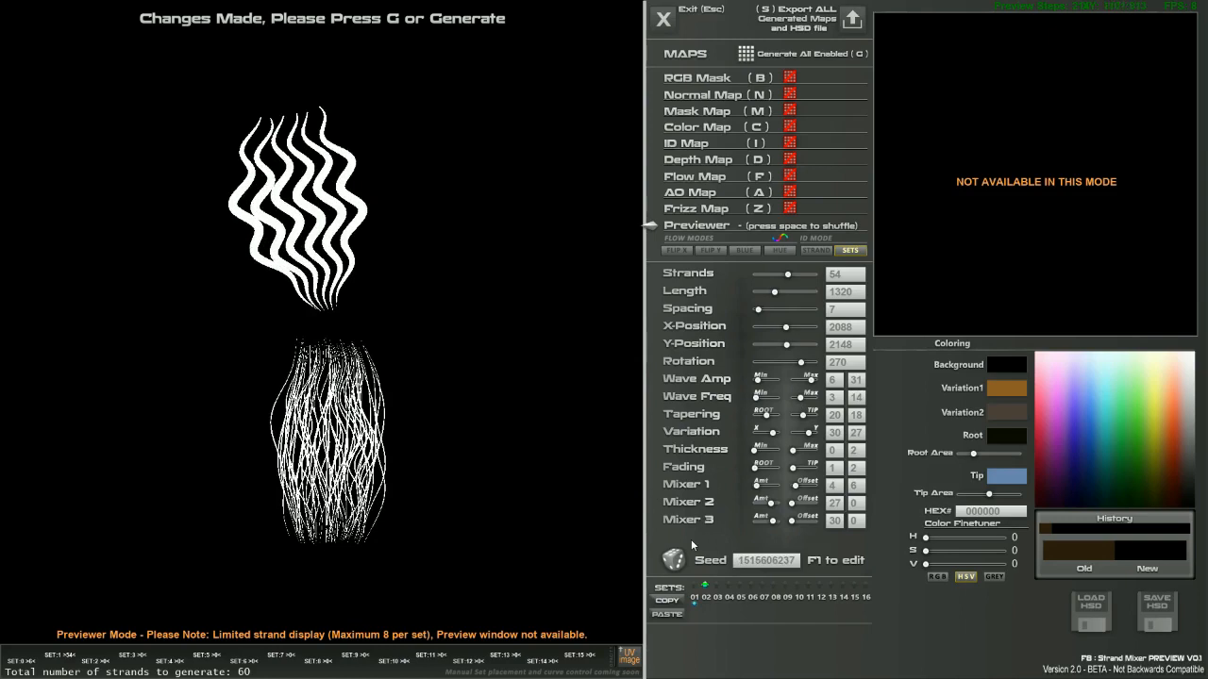
# Reshuffle the fine bundle's seed, rotate it upright, and set Mixer 1 Amt to 19.
pyautogui.click(674, 560)
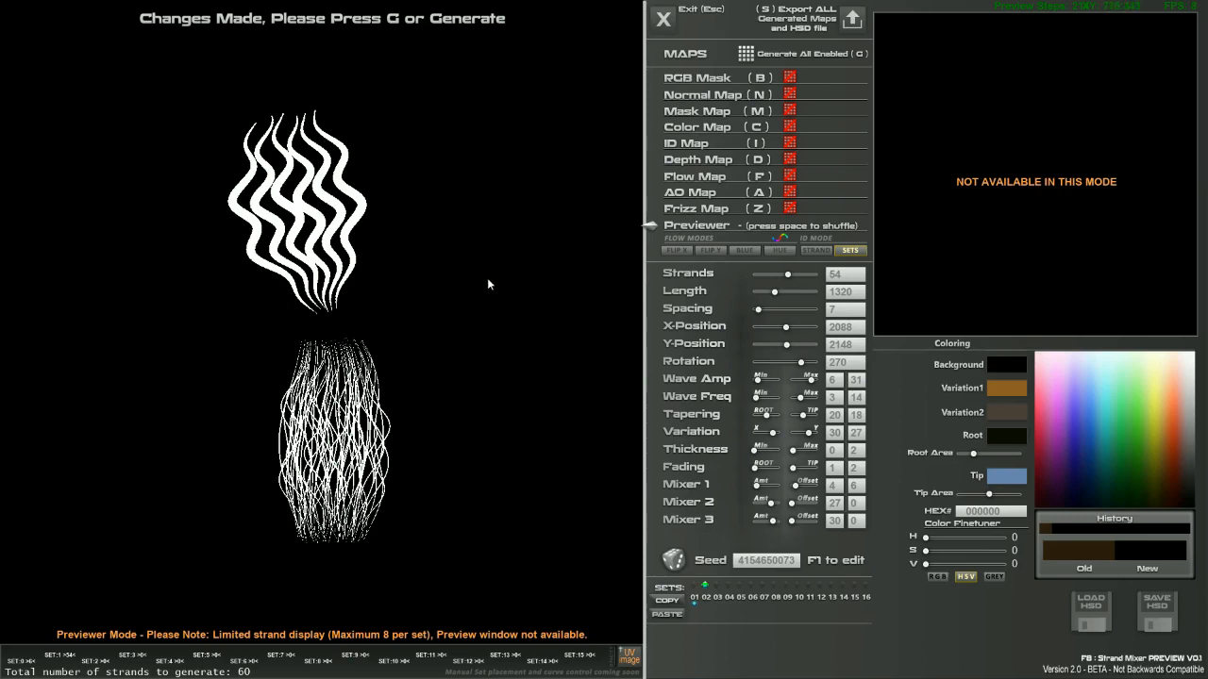
pyautogui.moveTo(439, 335); pyautogui.dragTo(485, 336)
pyautogui.moveTo(449, 397); pyautogui.dragTo(462, 389)
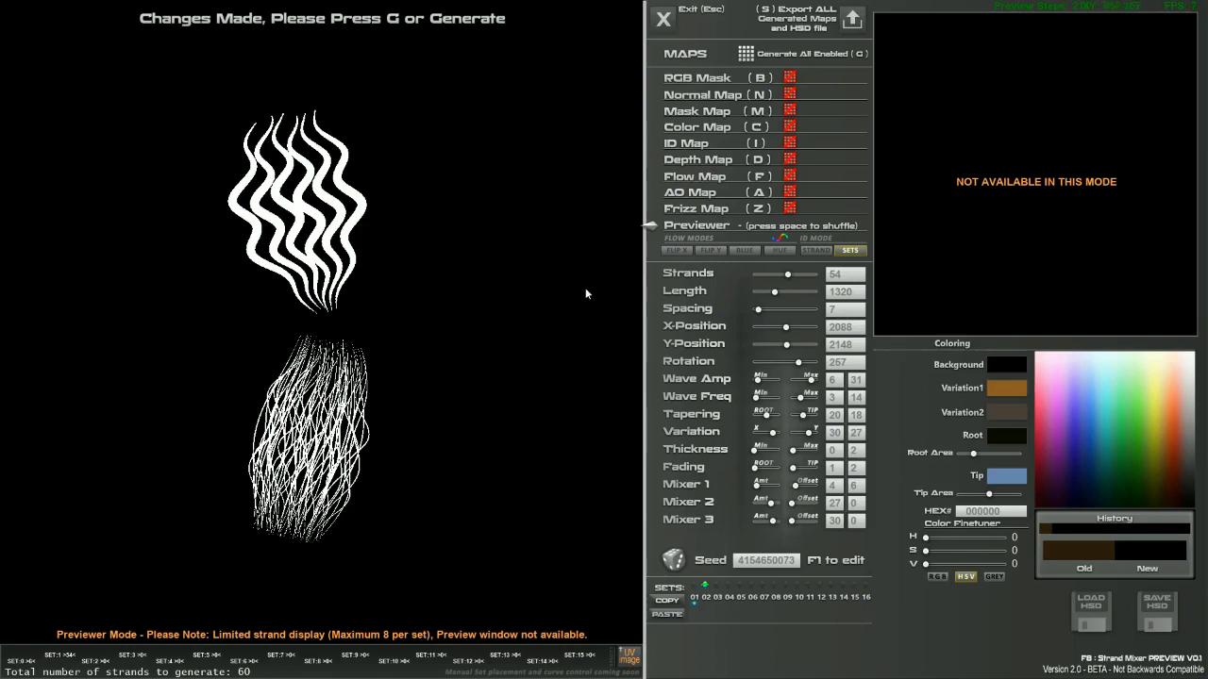
pyautogui.moveTo(478, 292); pyautogui.dragTo(486, 297)
pyautogui.scroll(-3, 486, 292)
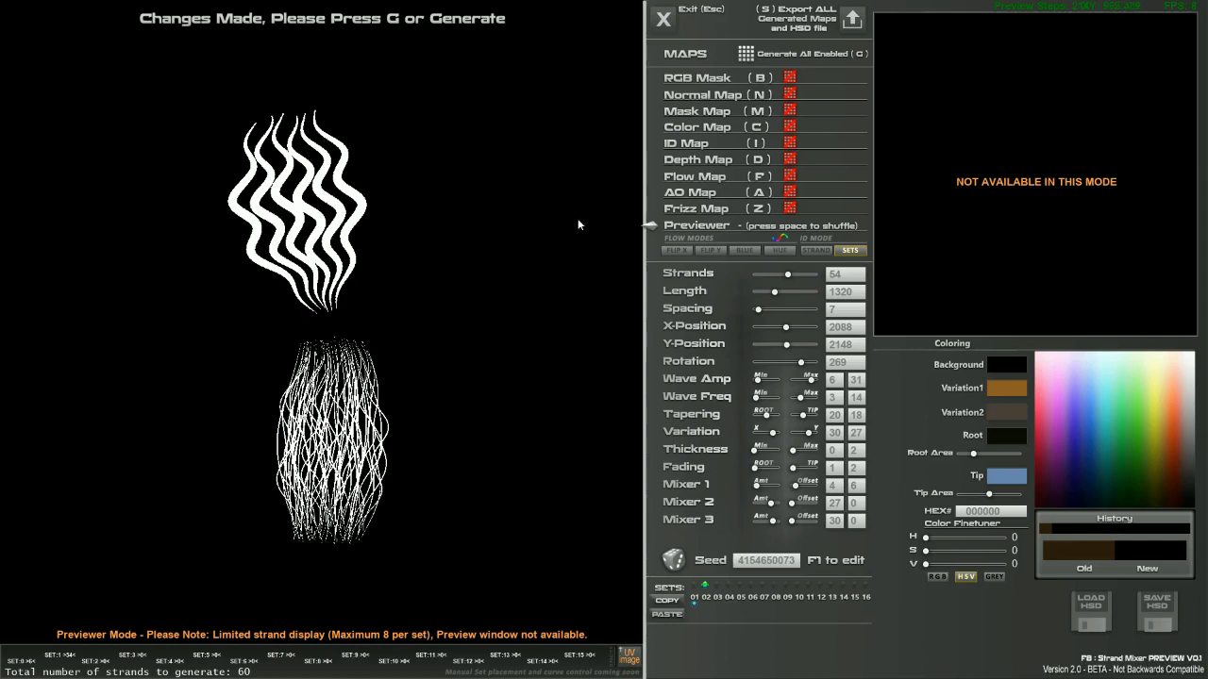
pyautogui.moveTo(562, 236); pyautogui.dragTo(480, 260, button='right')
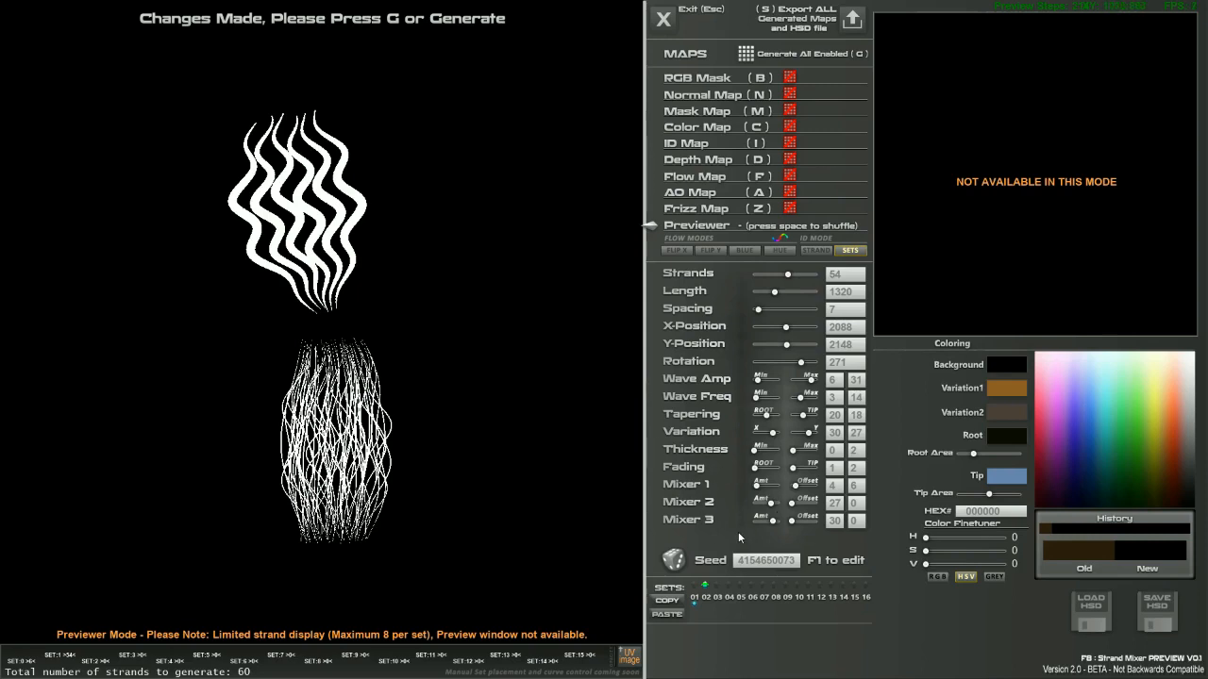
pyautogui.click(766, 485)
# Bend Mixer 0's strand path into an S-curve by moving path points 5, 7, 9, 8 and 4.
pyautogui.press('Return')
pyautogui.moveTo(325, 250); pyautogui.dragTo(379, 250)
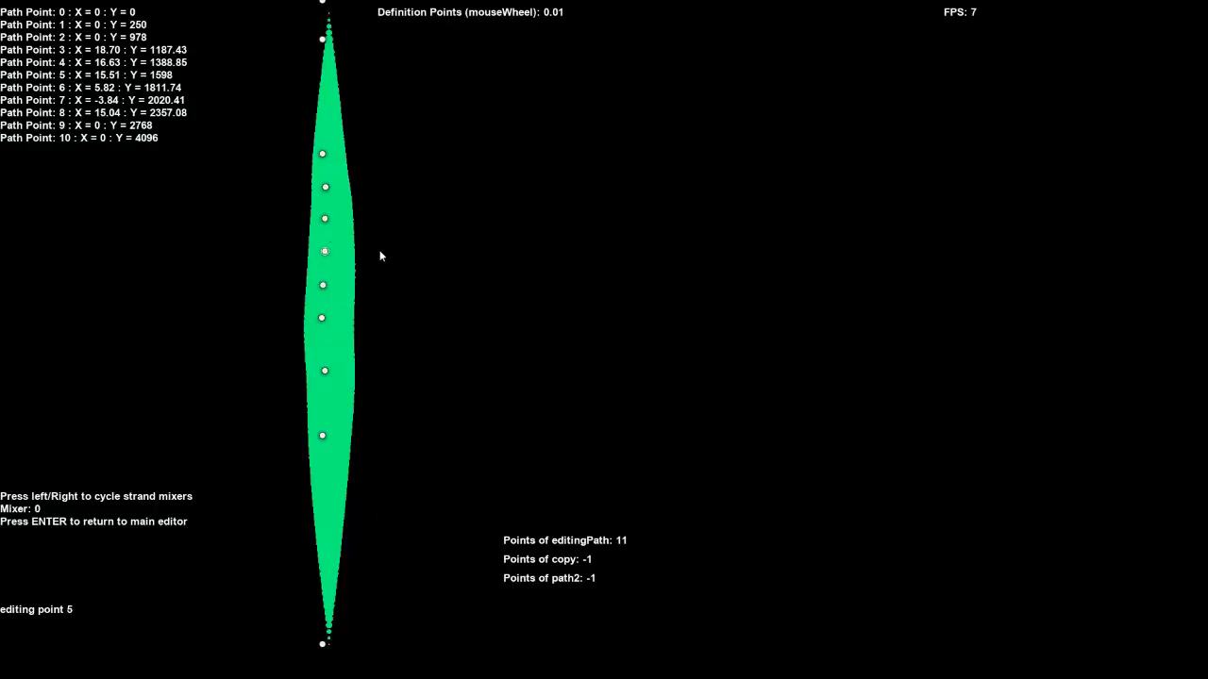
pyautogui.moveTo(326, 307); pyautogui.dragTo(293, 328)
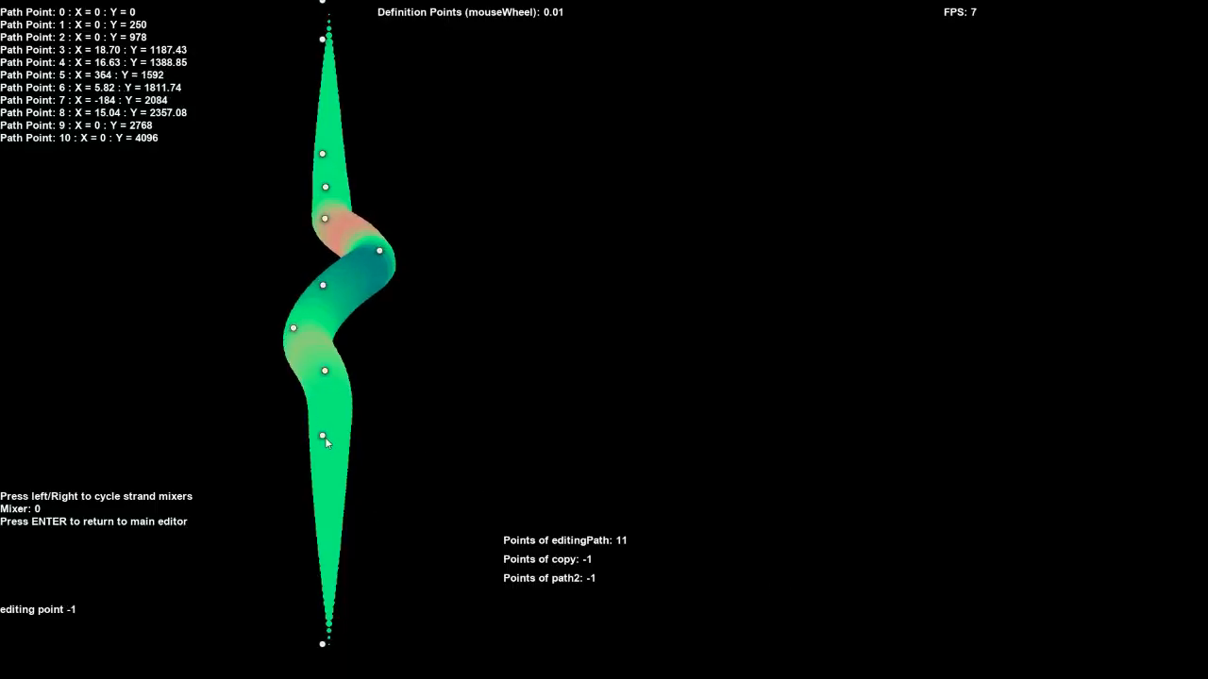
pyautogui.moveTo(325, 438); pyautogui.dragTo(378, 438)
pyautogui.moveTo(325, 372); pyautogui.dragTo(304, 401)
pyautogui.moveTo(325, 219); pyautogui.dragTo(317, 179)
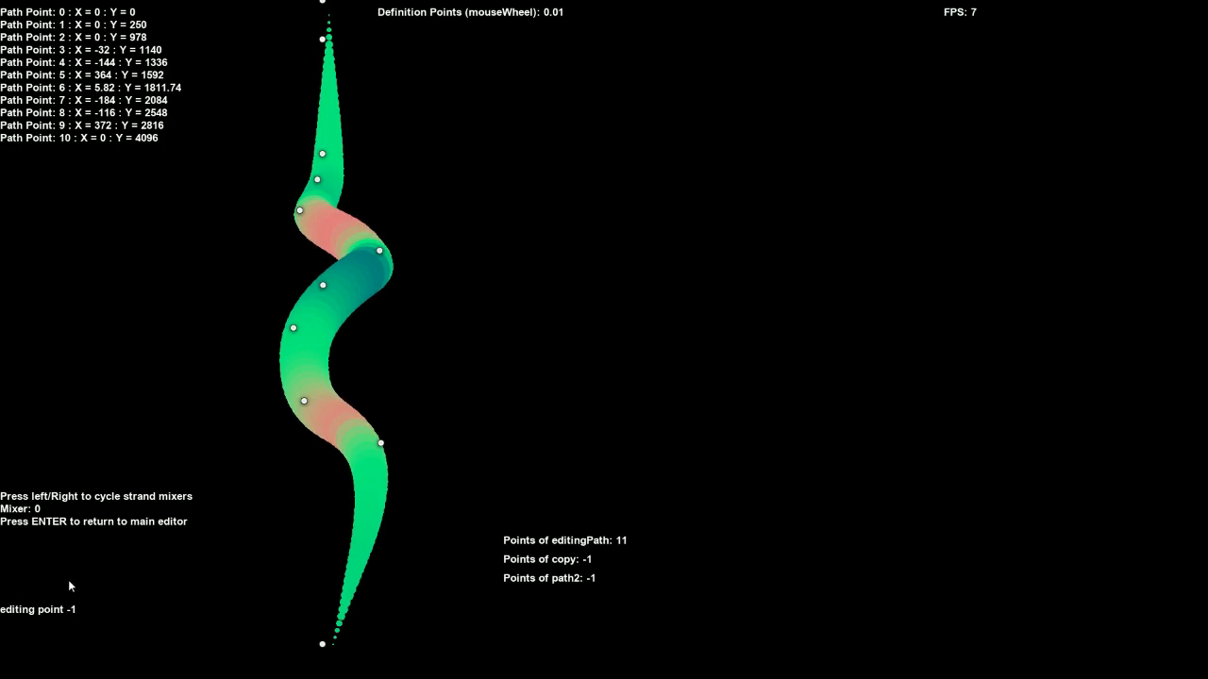
pyautogui.press('Return')
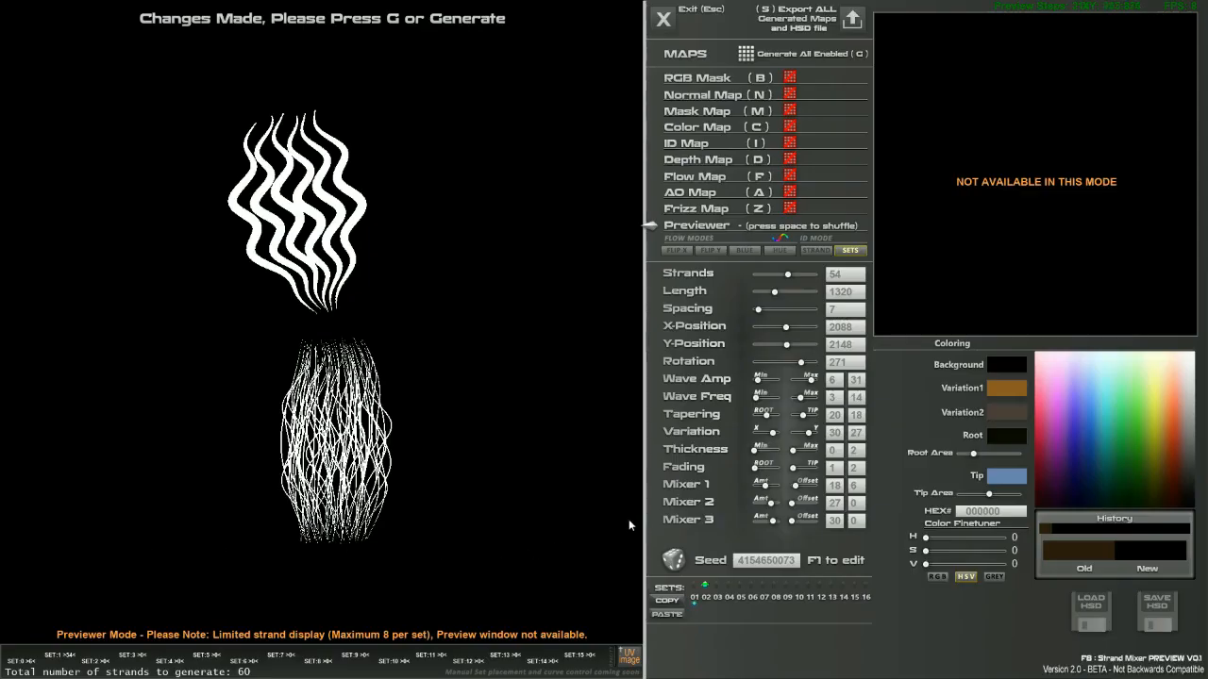
# Nudge Mixer 1 Amt up, add set 03 as a new strand, and return to set 01.
pyautogui.moveTo(778, 489); pyautogui.dragTo(804, 484)
pyautogui.click(717, 586)
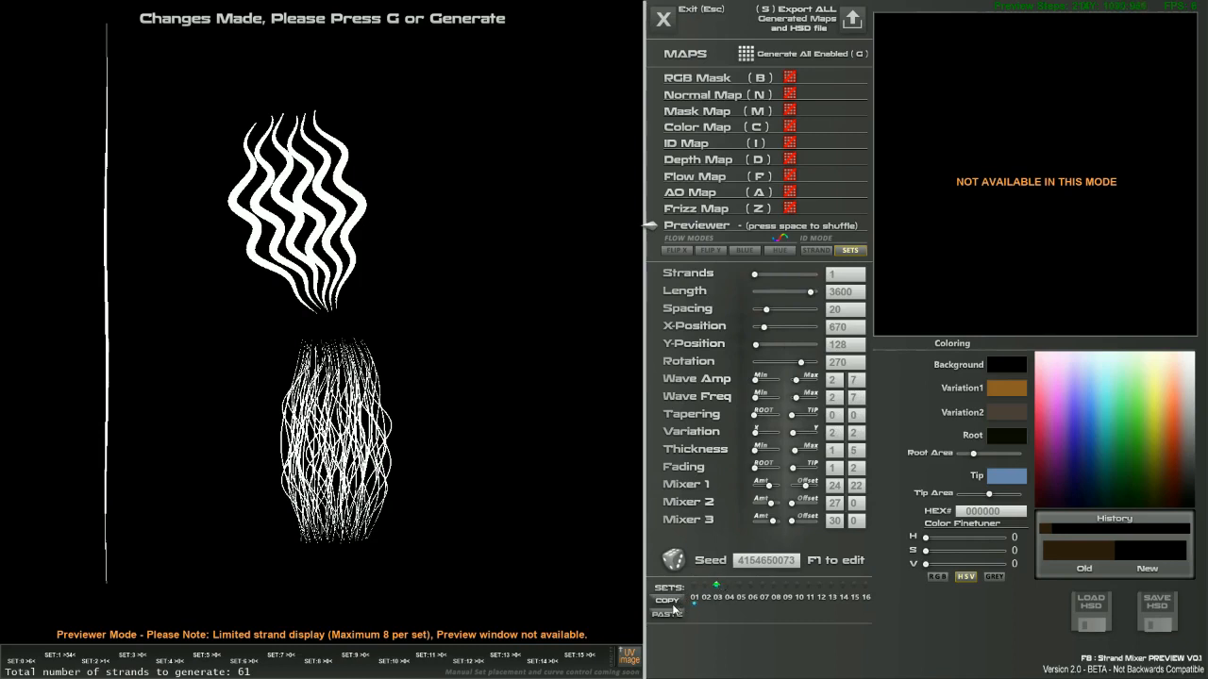
pyautogui.click(695, 586)
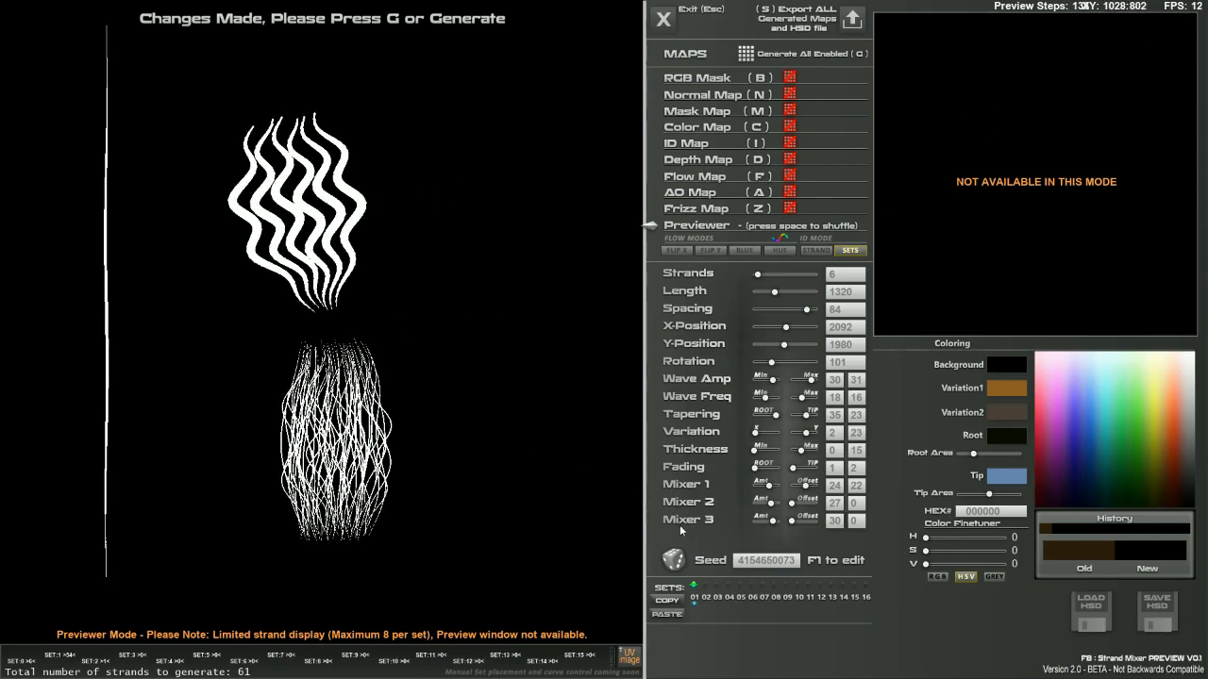
# Paste set 01's settings into set 03, rotate it to the lower left, then create set 04.
pyautogui.click(716, 586)
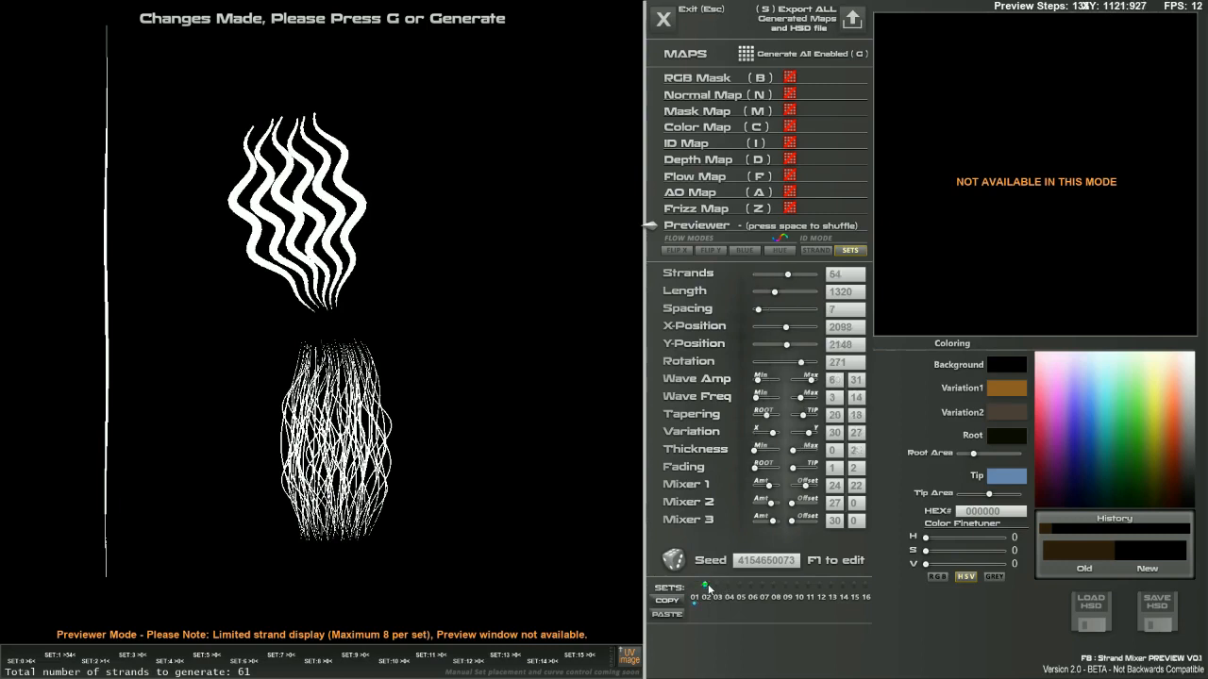
pyautogui.click(670, 614)
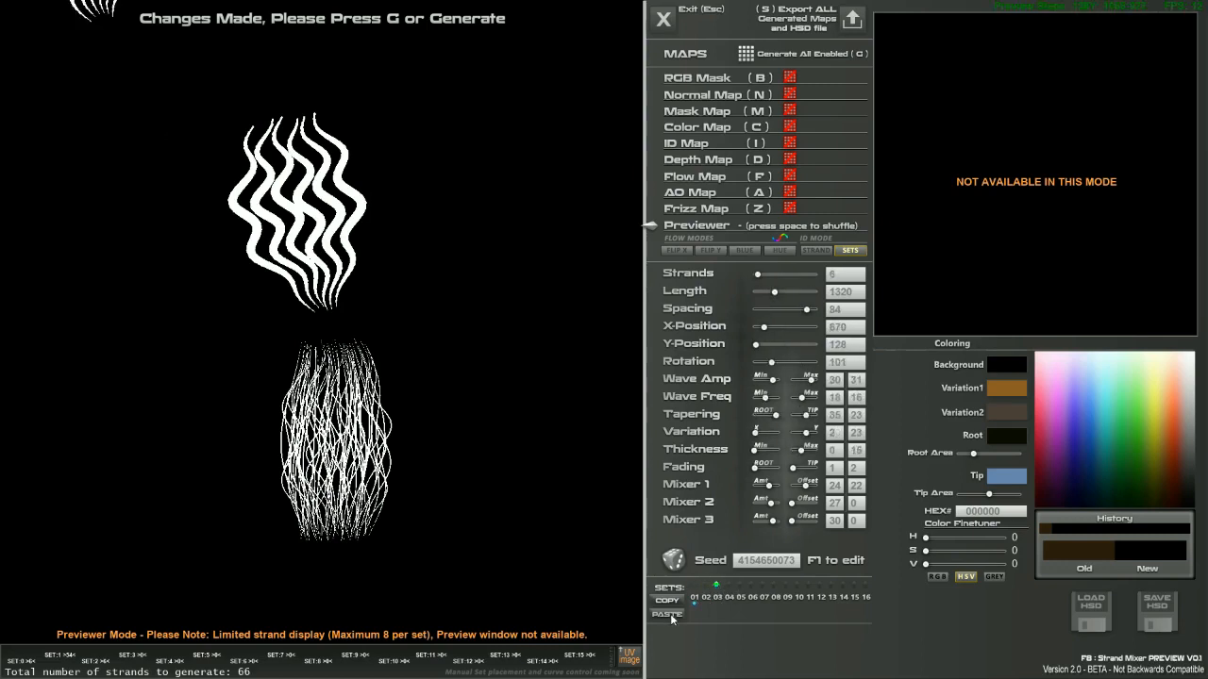
pyautogui.moveTo(134, 83); pyautogui.dragTo(430, 157, button='right')
pyautogui.moveTo(434, 158); pyautogui.dragTo(178, 285)
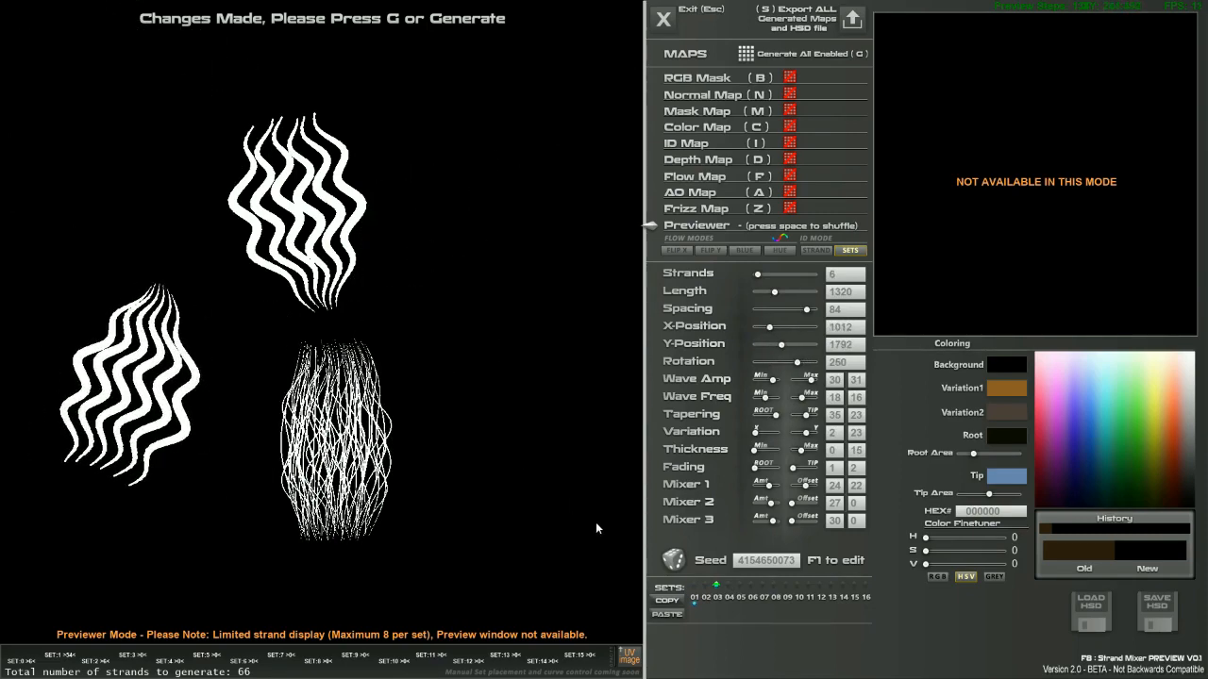
pyautogui.click(704, 597)
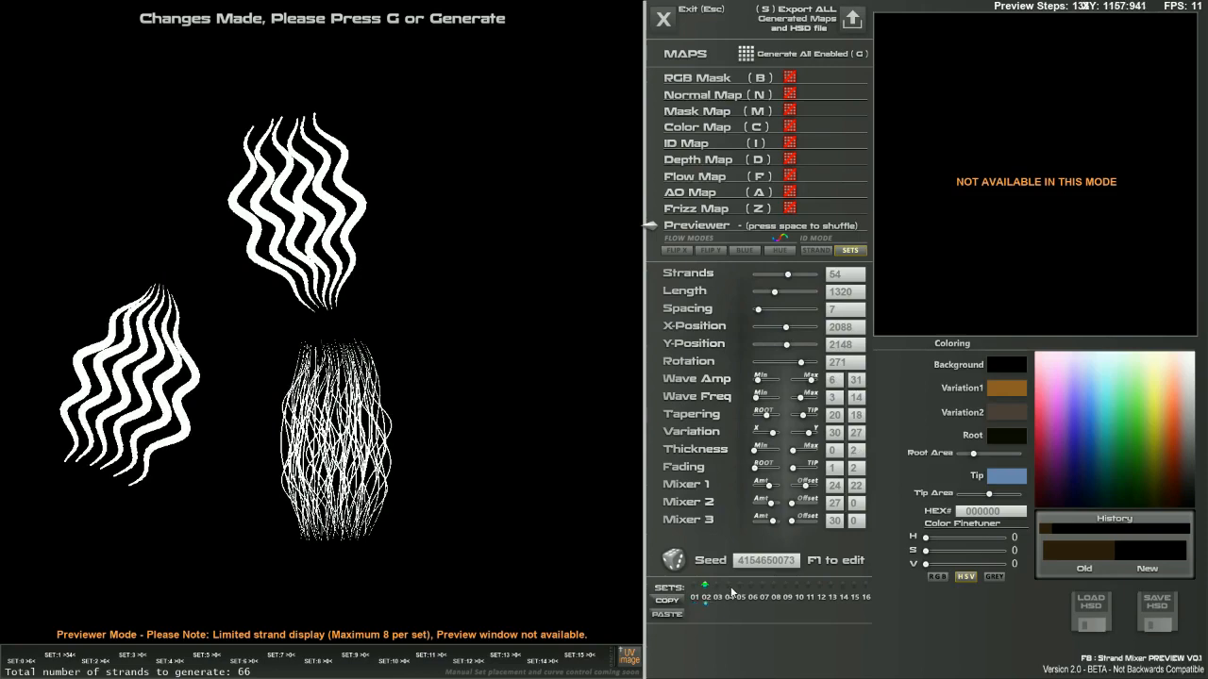
pyautogui.click(728, 585)
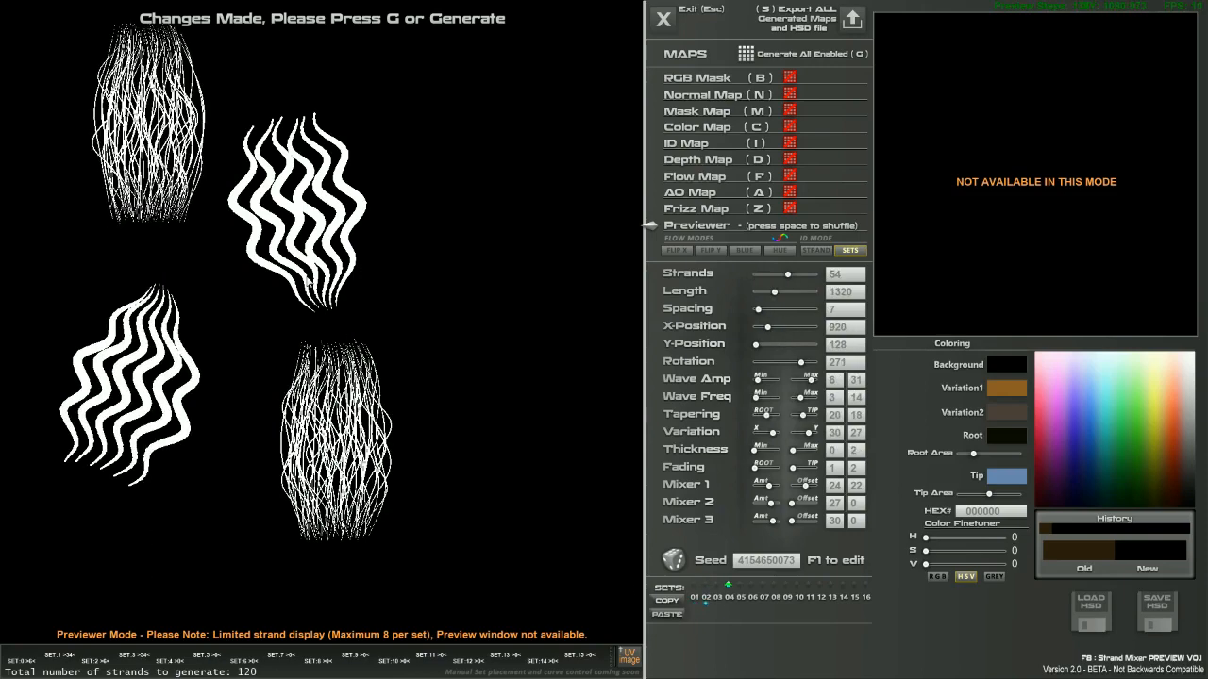
# Place set 04's fine bundle beside set 02 at X 2876, Y 2192 and reshuffle its seed three times.
pyautogui.moveTo(146, 29); pyautogui.dragTo(453, 352)
pyautogui.press('space')
pyautogui.press('space')
pyautogui.press('space')
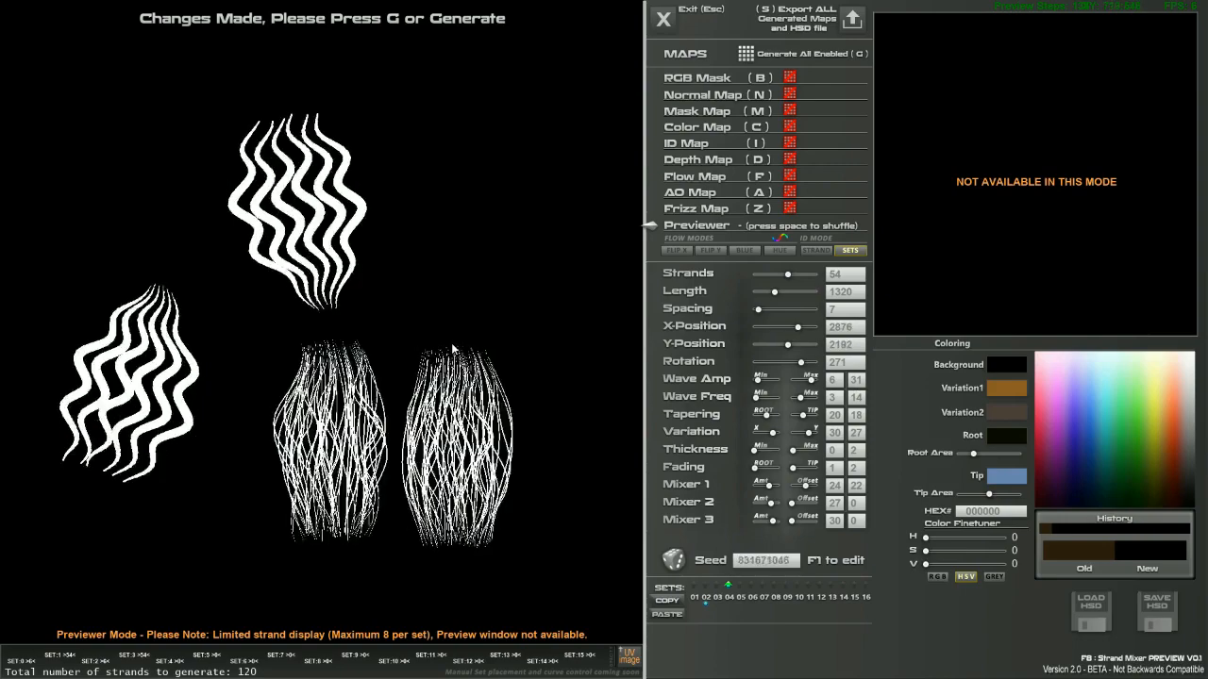
pyautogui.press('space')
pyautogui.press('space')
pyautogui.press('space')
pyautogui.press('space')
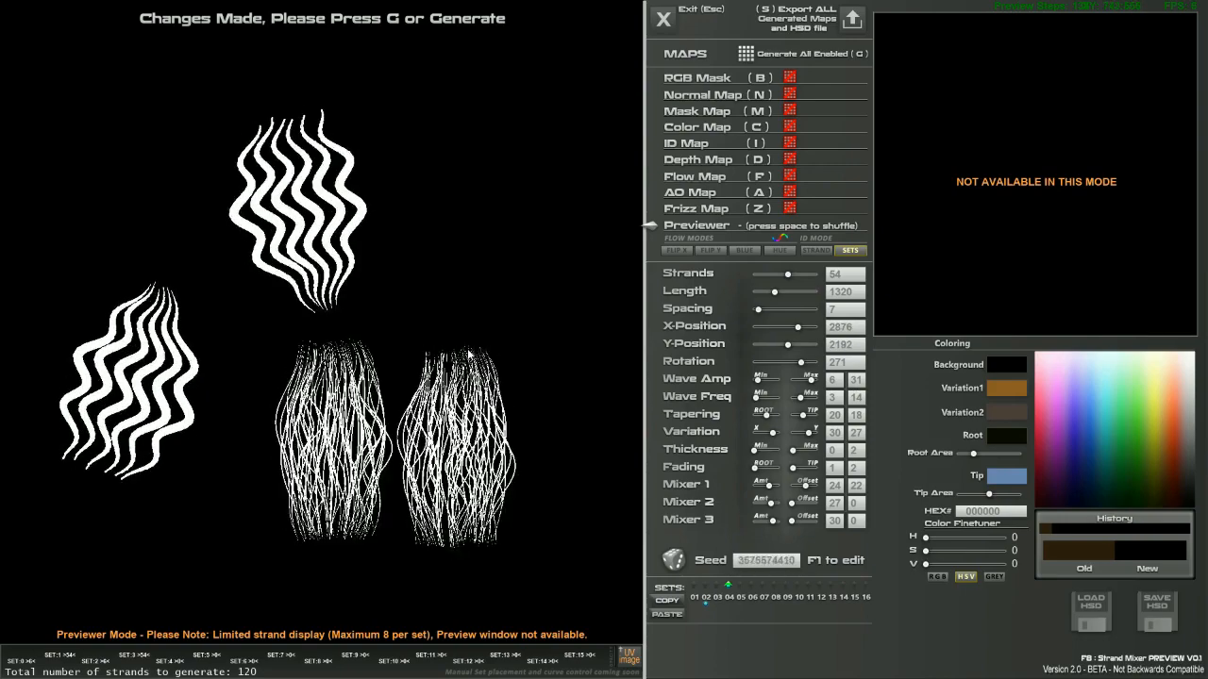
pyautogui.press('space')
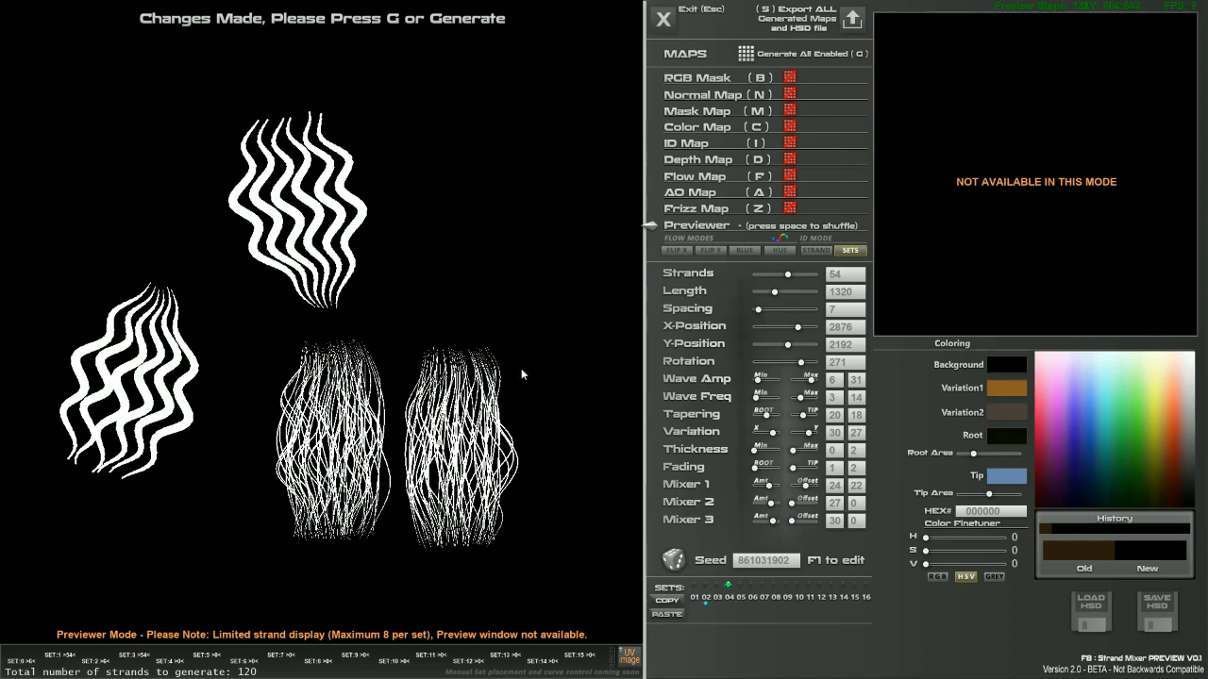
# Tilt set 04's fine-hair bundle to lean right at Rotation 290.
pyautogui.moveTo(529, 459); pyautogui.dragTo(577, 449, button='right')
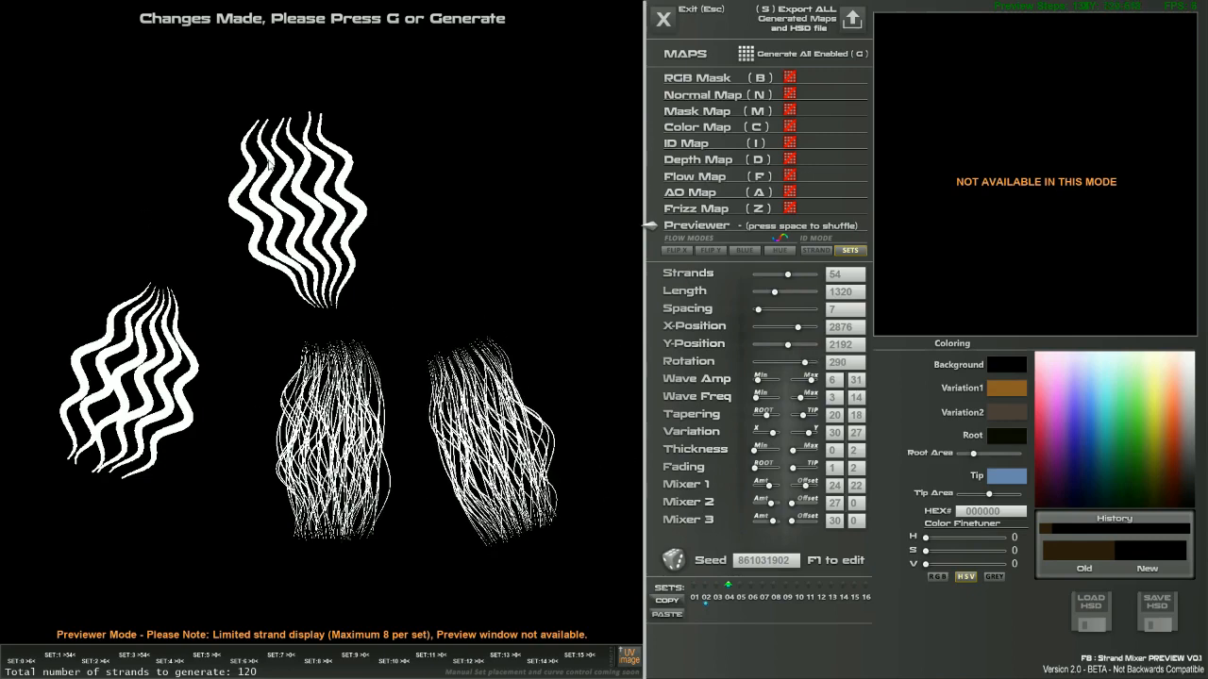